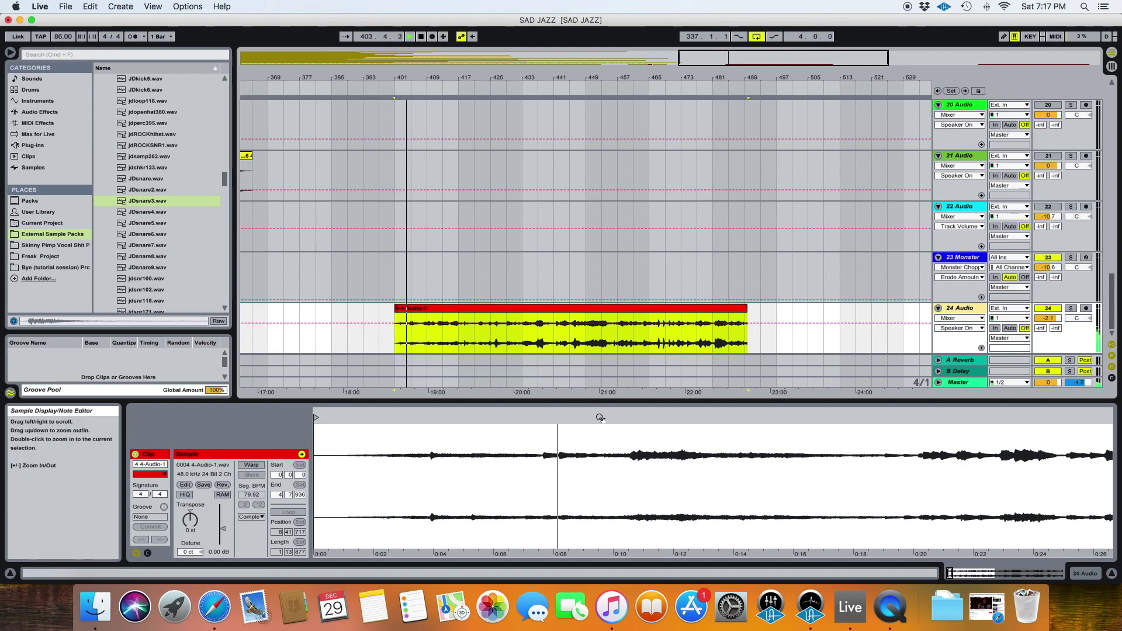
# Stop playback and turn on warping for the clip on track 24 Audio, keeping the clip's current timing
pyautogui.moveTo(602, 419); pyautogui.dragTo(602, 354)
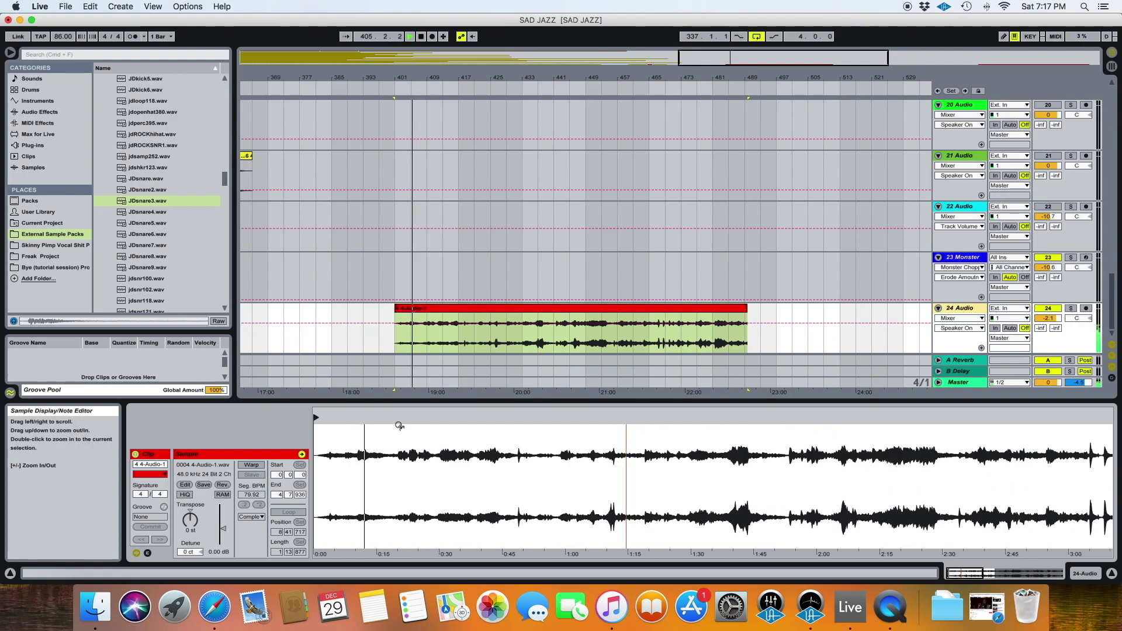
pyautogui.moveTo(419, 424); pyautogui.dragTo(372, 410)
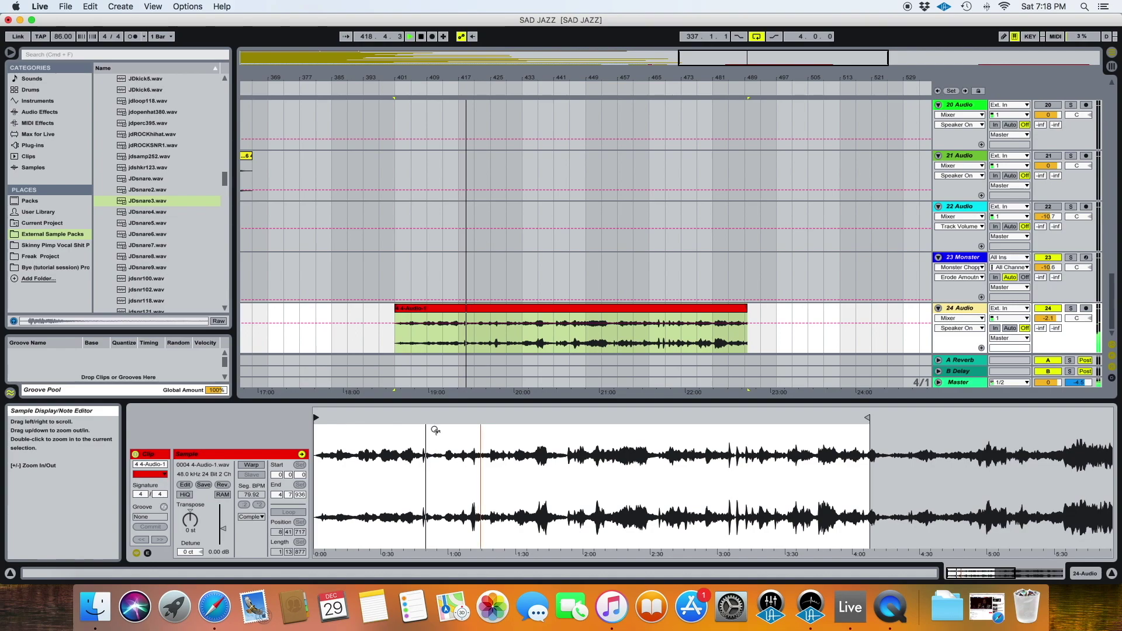
pyautogui.press('space')
pyautogui.click(419, 310)
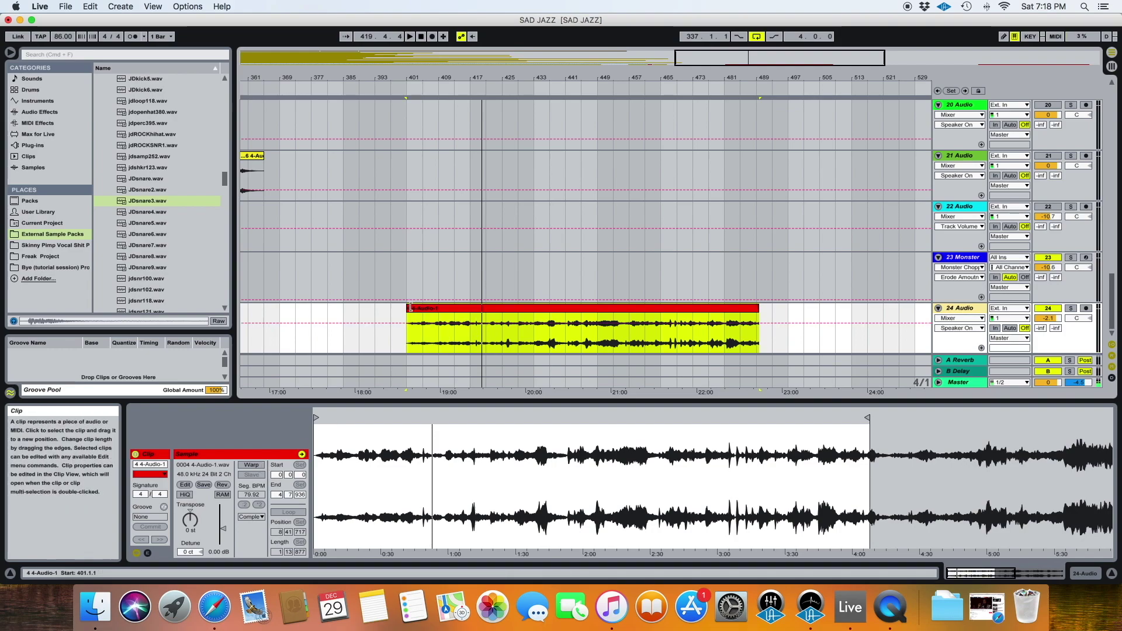
pyautogui.click(259, 468)
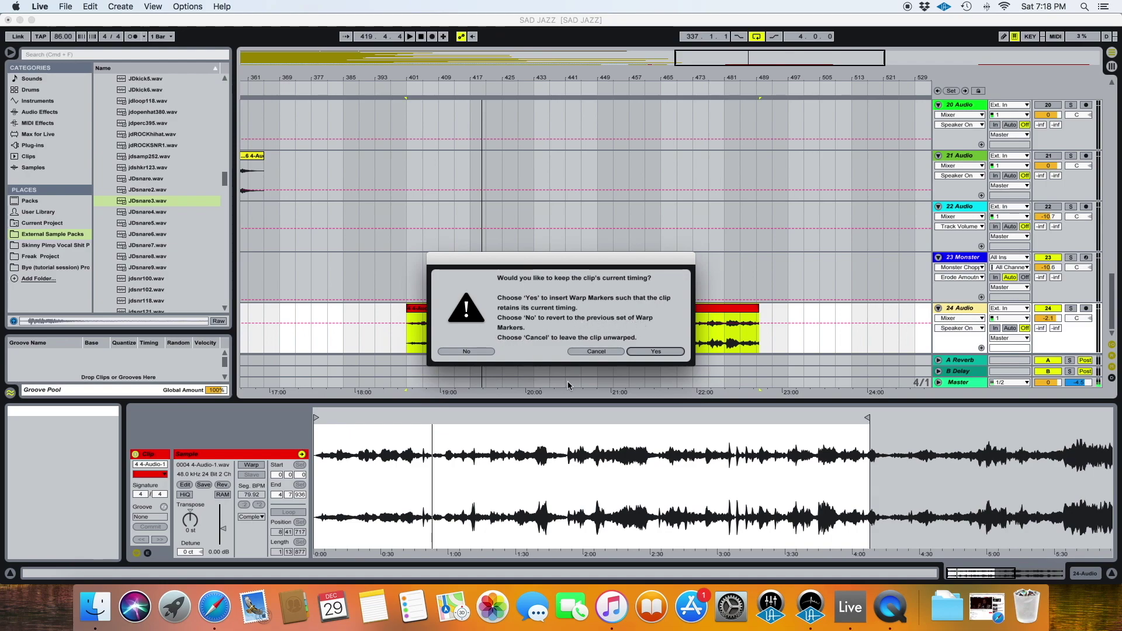
pyautogui.click(655, 351)
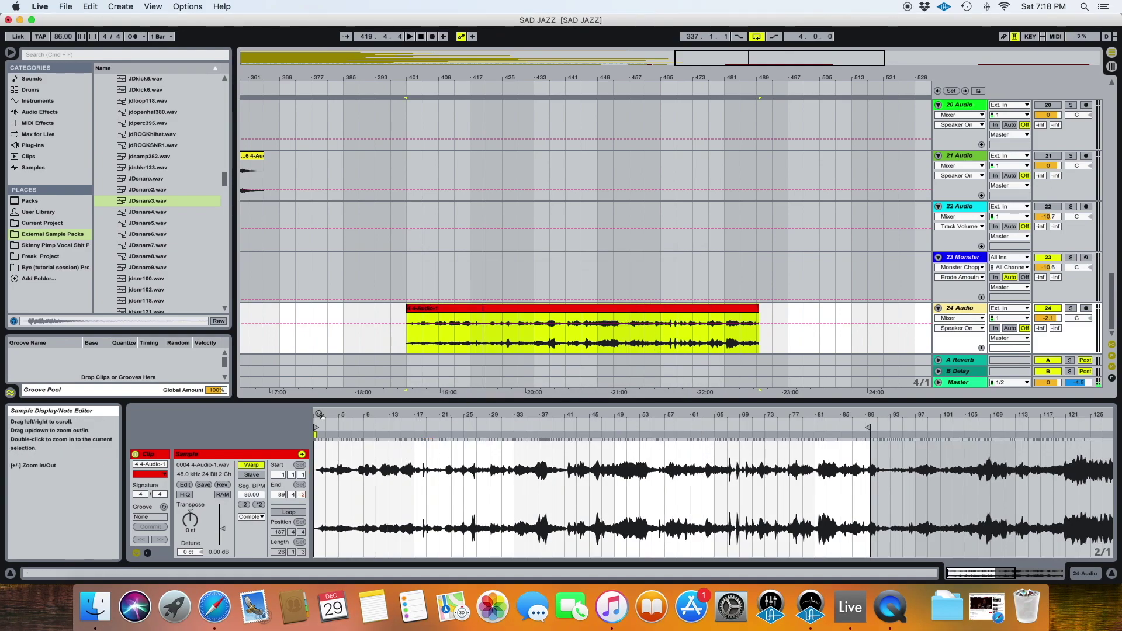
# Add a warp marker on the clip's first transient, just before beat 1.2.4
pyautogui.moveTo(319, 415); pyautogui.dragTo(318, 561)
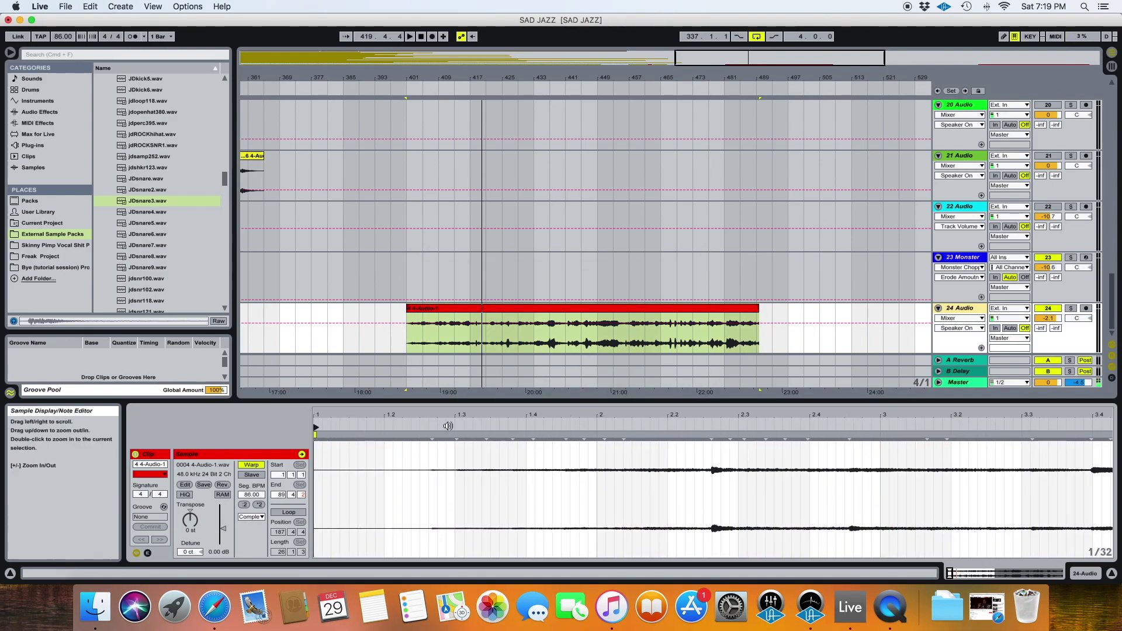
pyautogui.moveTo(434, 416); pyautogui.dragTo(457, 429)
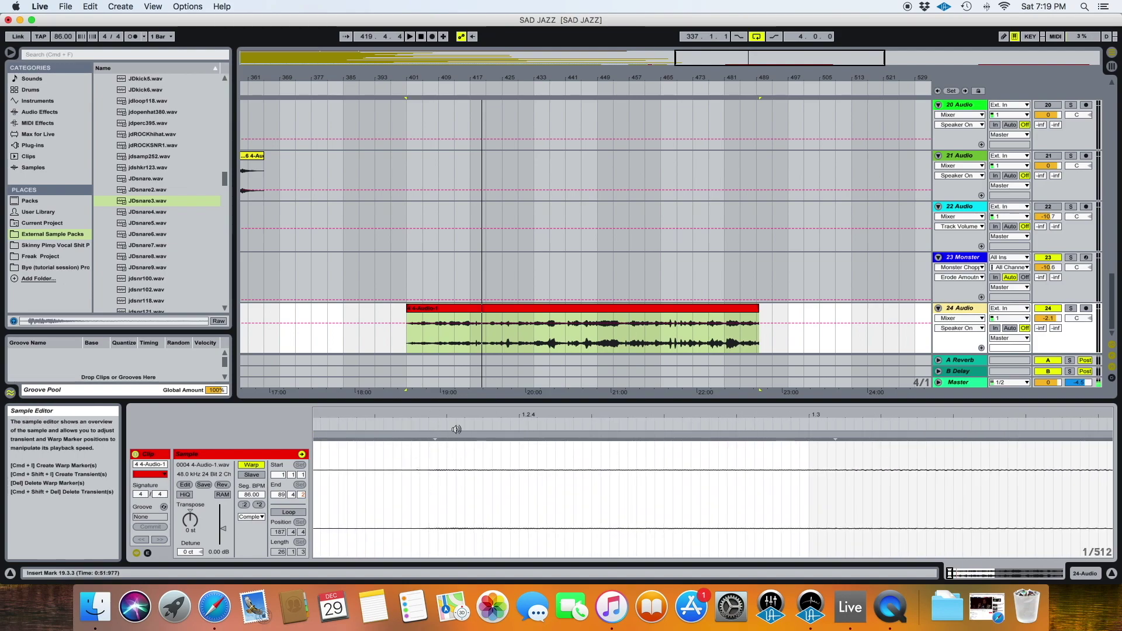
pyautogui.moveTo(436, 437)
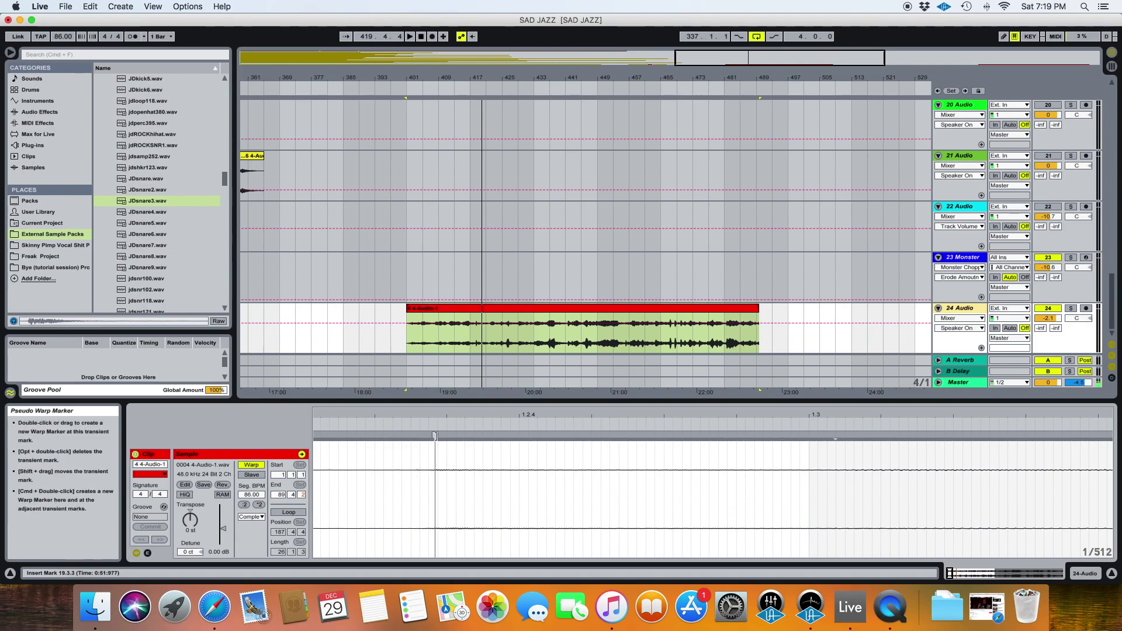
pyautogui.doubleClick(435, 436)
pyautogui.moveTo(435, 418); pyautogui.dragTo(435, 410)
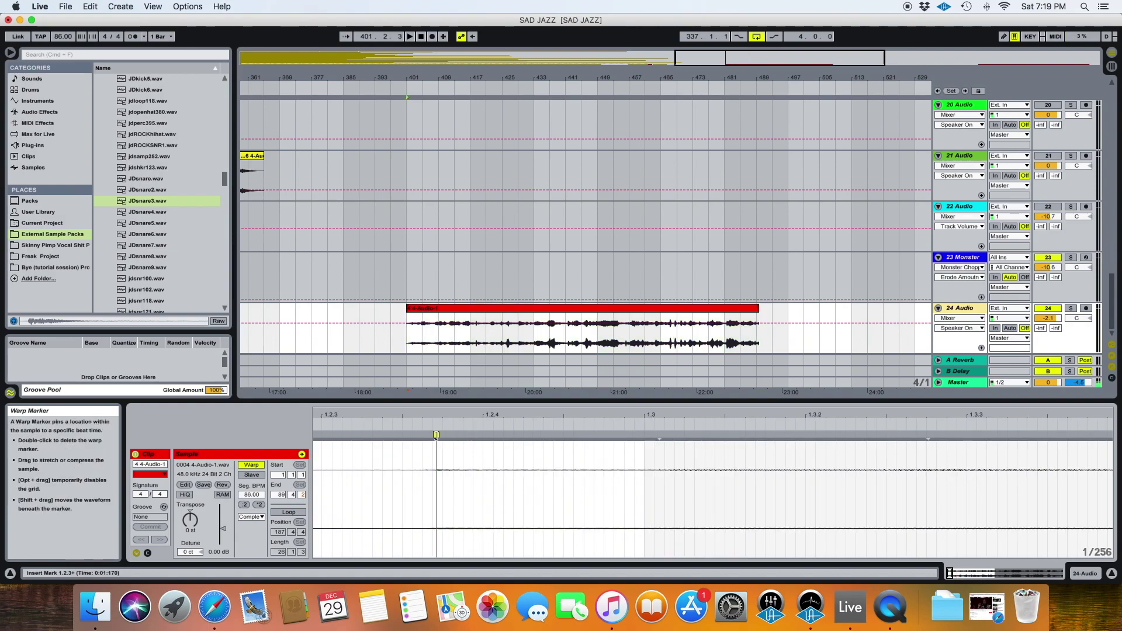
# Set 1.1.1 at the new warp marker and apply Warp From Here (Straight) from it
pyautogui.rightClick(436, 436)
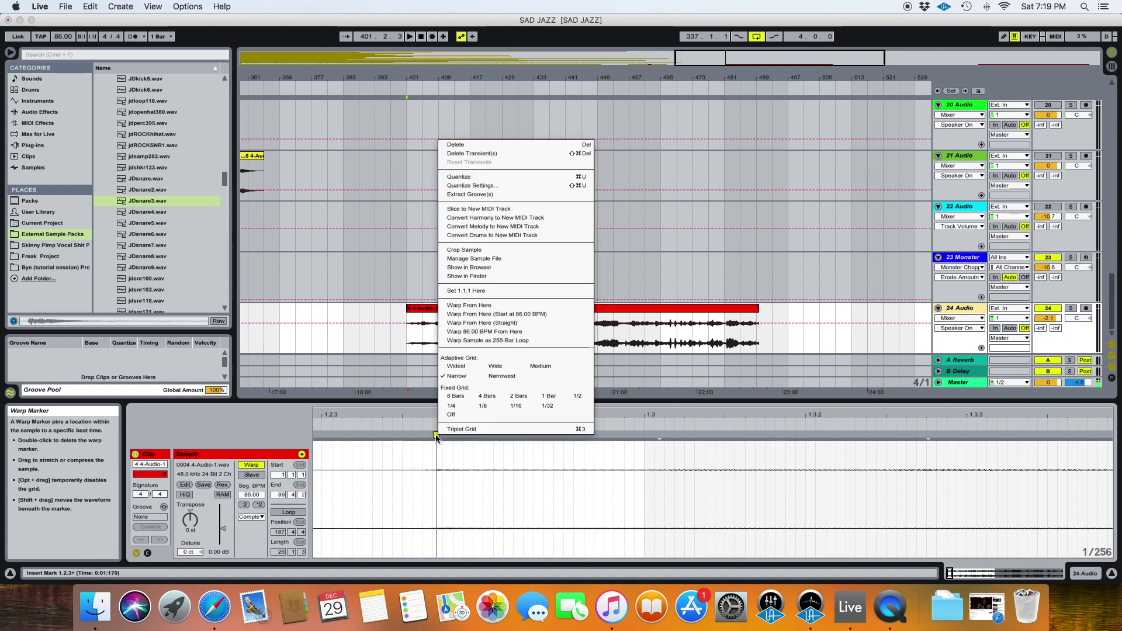
pyautogui.click(462, 291)
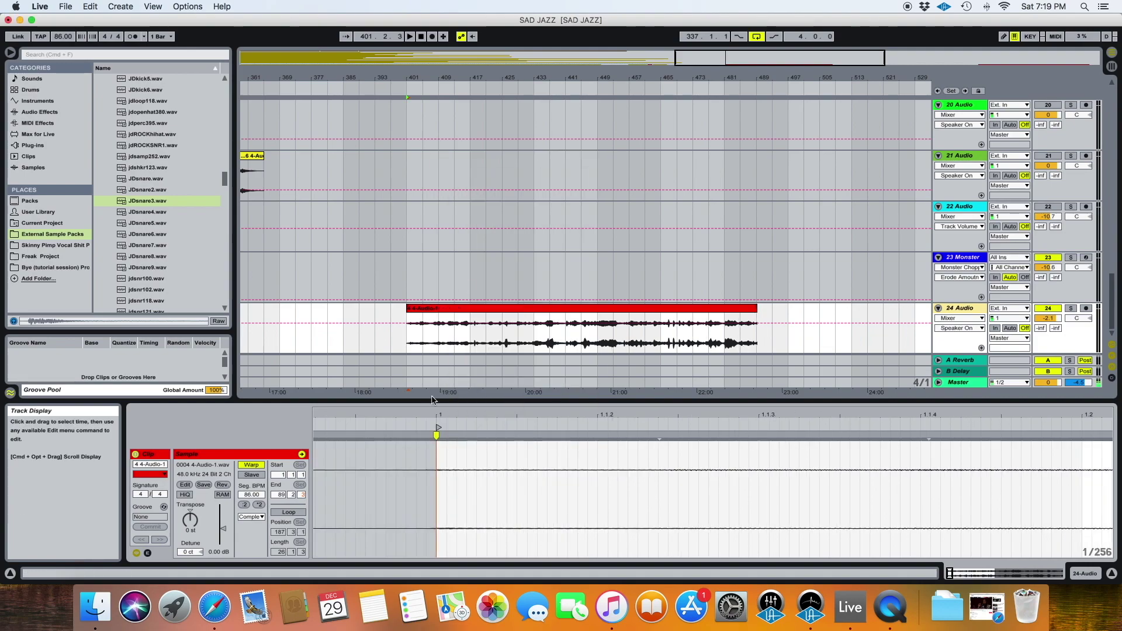
pyautogui.moveTo(444, 414); pyautogui.dragTo(444, 397)
pyautogui.rightClick(443, 437)
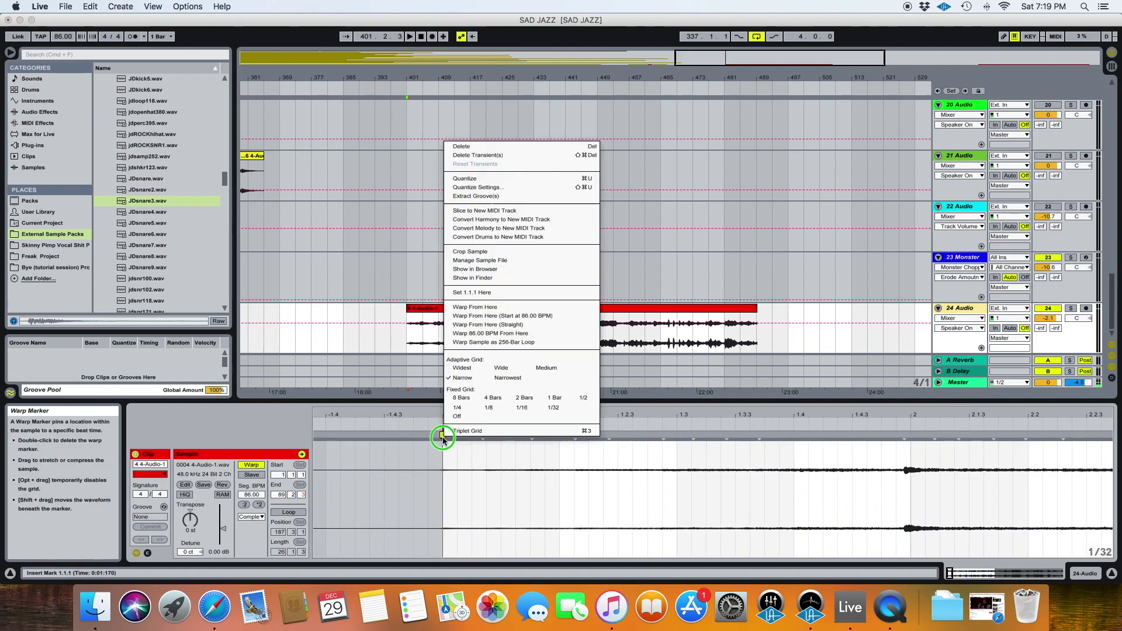
pyautogui.click(463, 325)
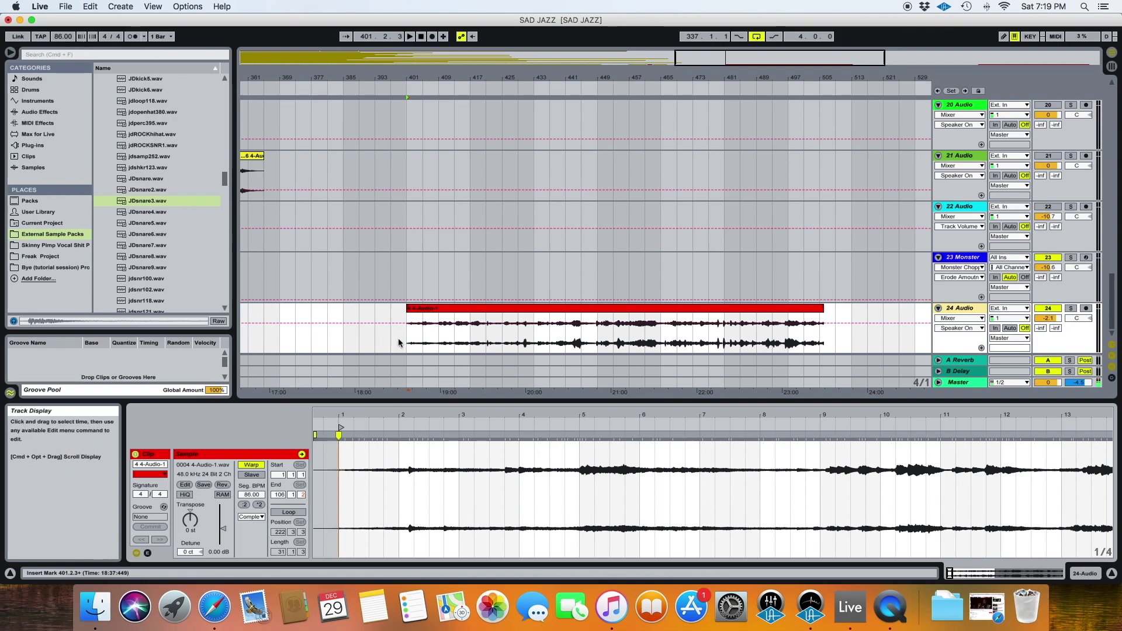
# Turn on the metronome and play the clip against it, replaying the passage around bar 9
pyautogui.click(134, 38)
pyautogui.press('space')
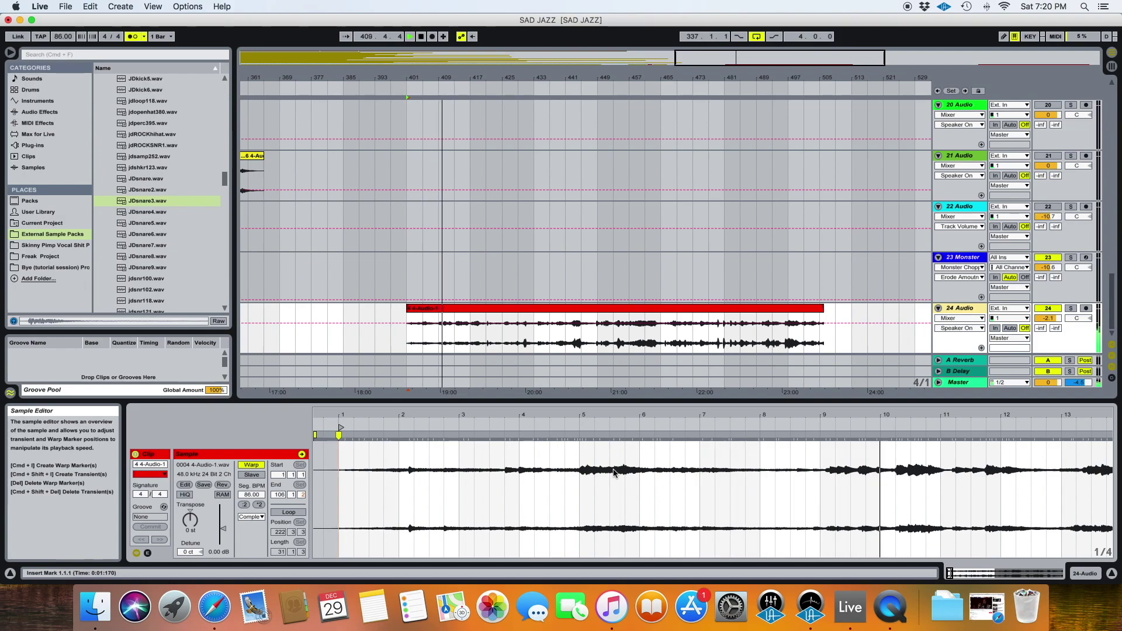
pyautogui.click(788, 424)
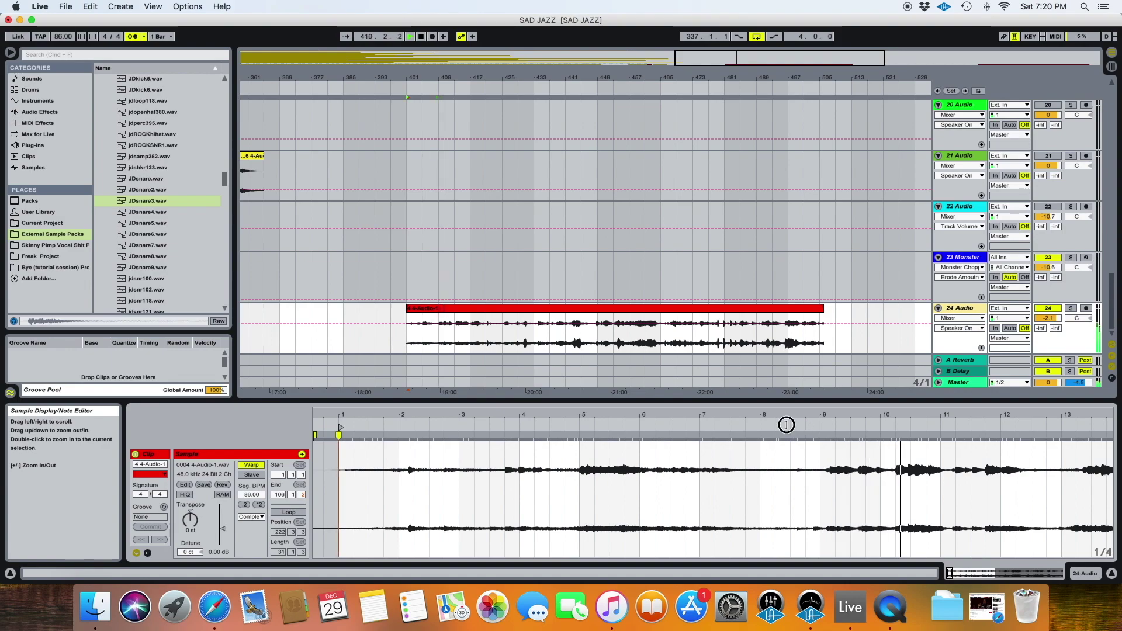
pyautogui.click(785, 424)
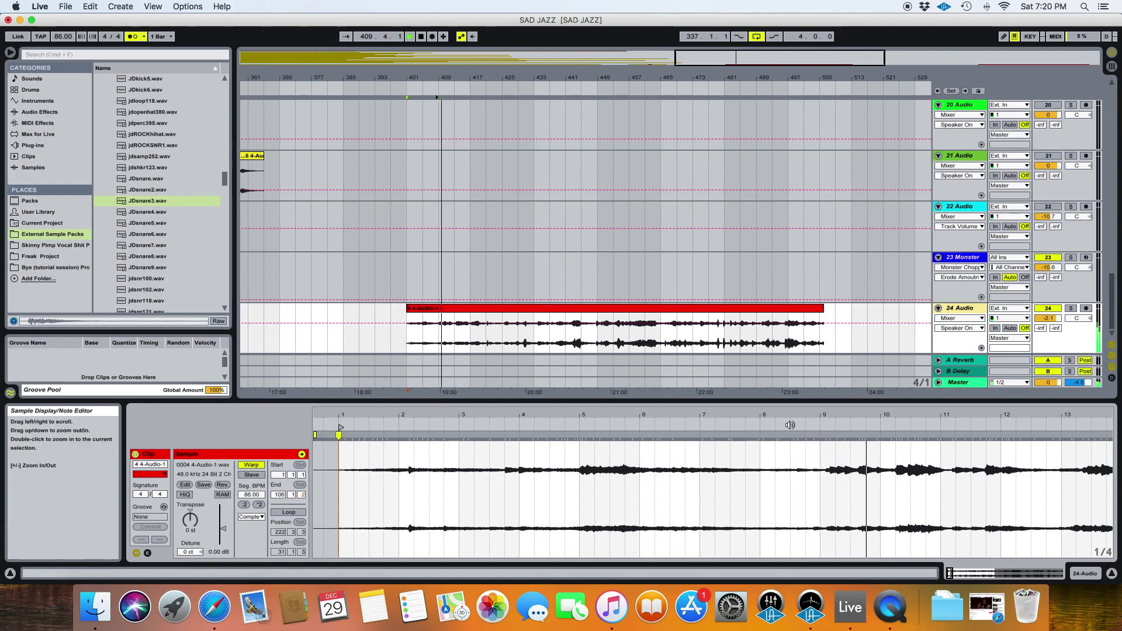
pyautogui.click(794, 424)
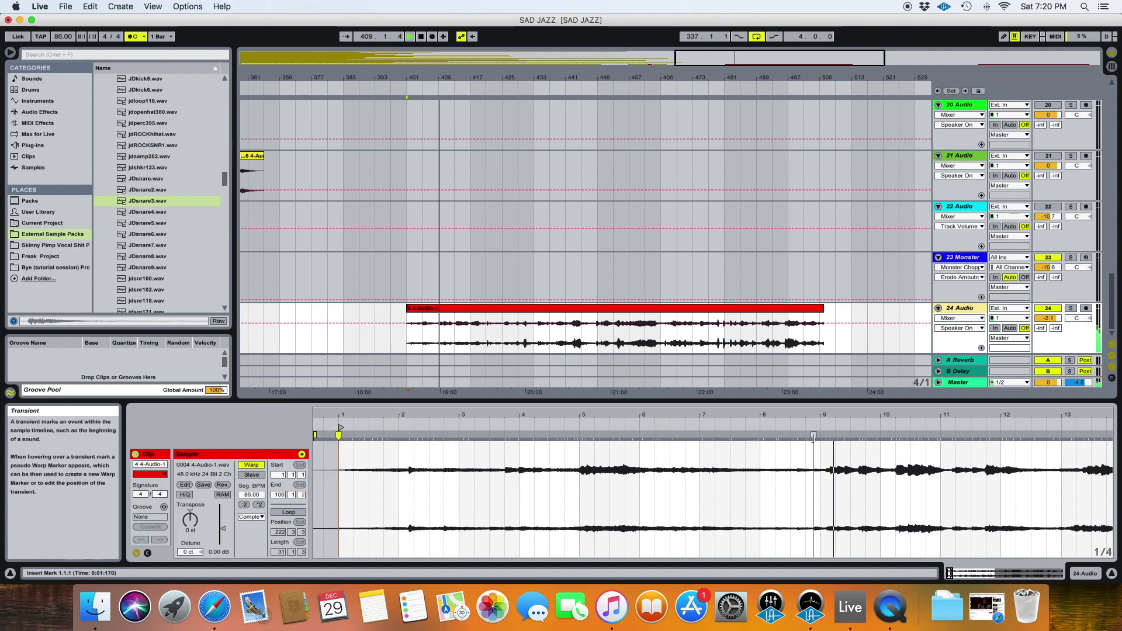
# Pin the transient just before bar 9 to 9.1.1 with a warp marker and select bars 1 to 9
pyautogui.doubleClick(814, 437)
pyautogui.moveTo(815, 437); pyautogui.dragTo(819, 437)
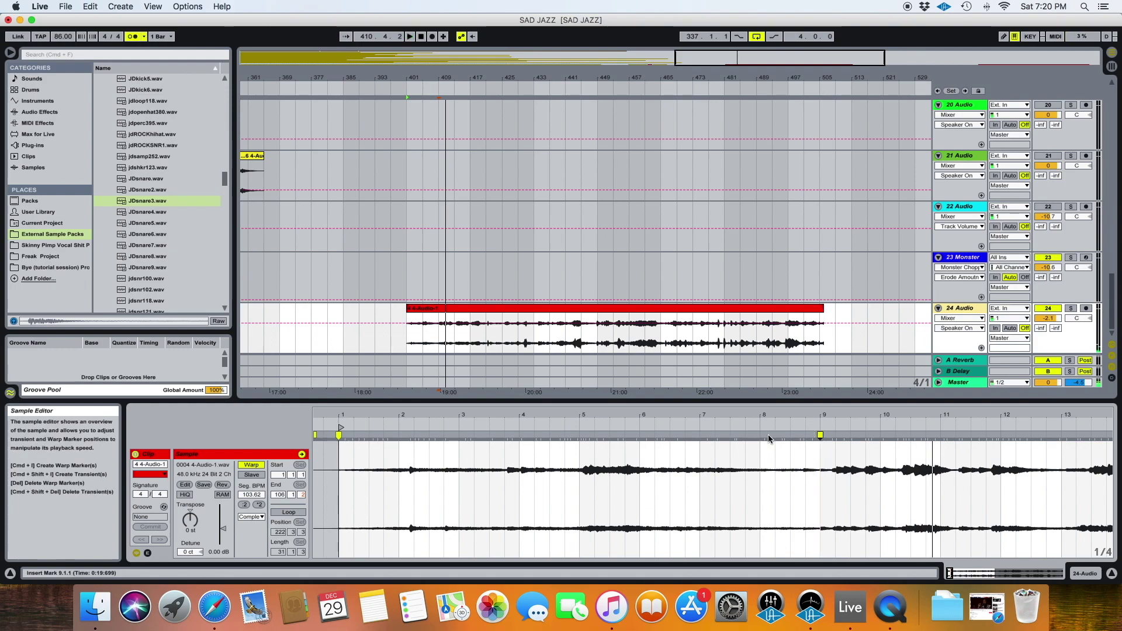
pyautogui.click(344, 479)
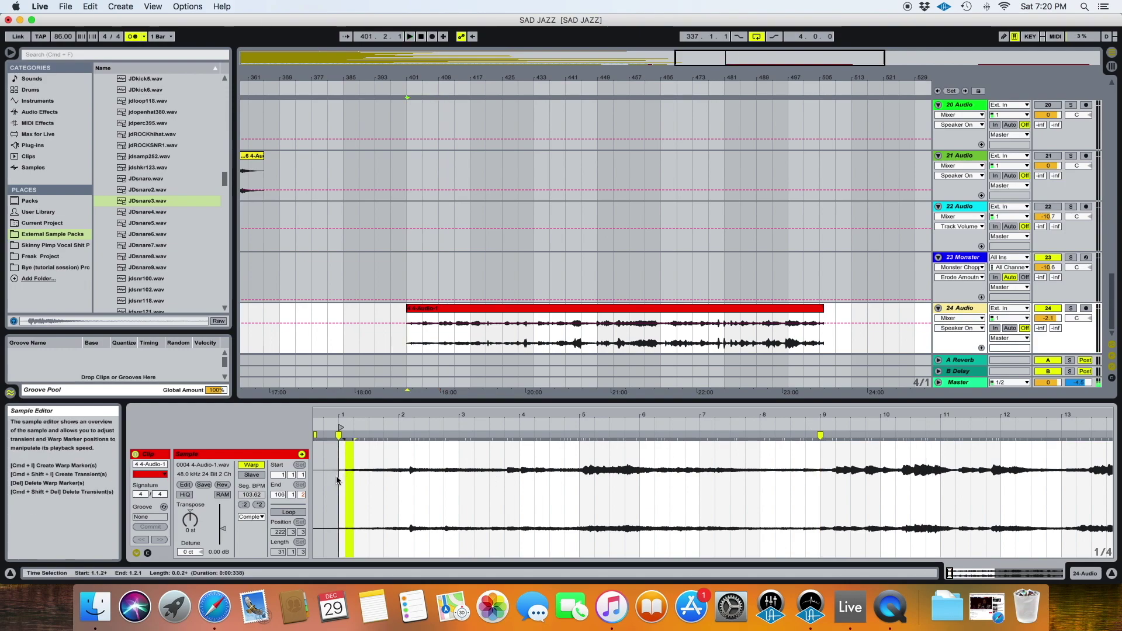
pyautogui.moveTo(336, 478); pyautogui.dragTo(820, 481)
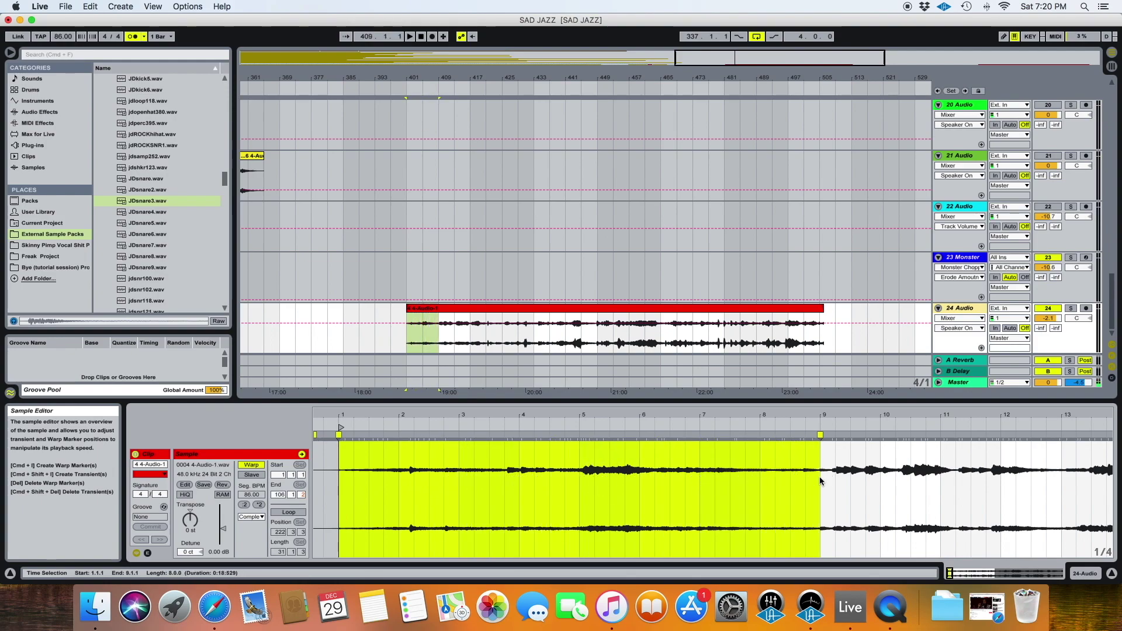
# Play the selected section and pin the transient near bar 4 to 4.1.1 with a warp marker
pyautogui.hscroll(5, 789, 479)
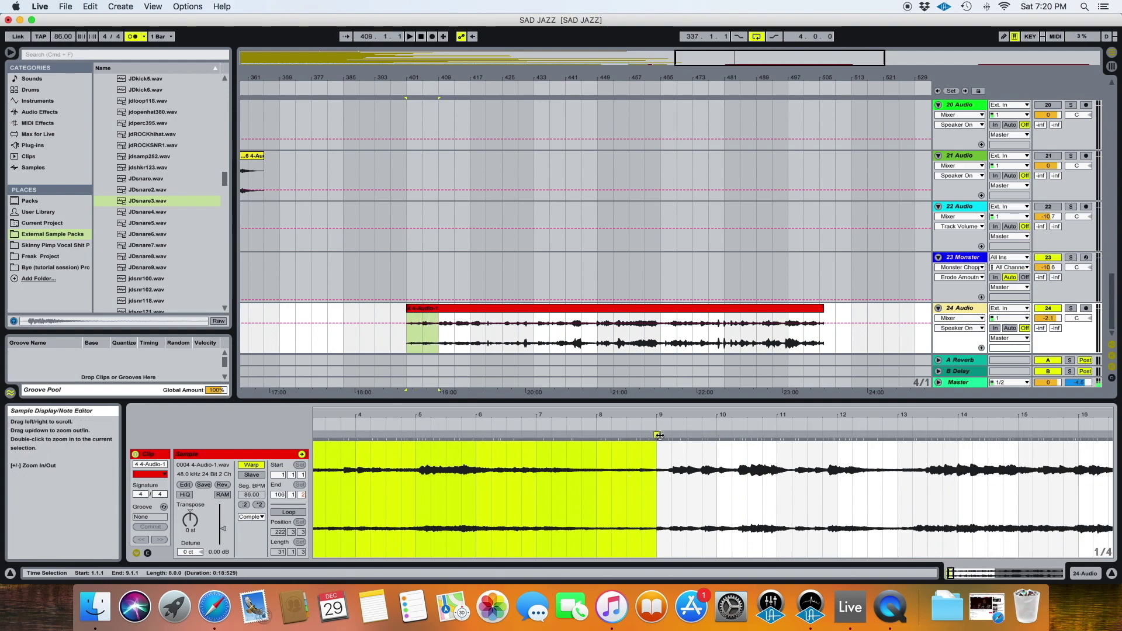
pyautogui.hscroll(4, 670, 504)
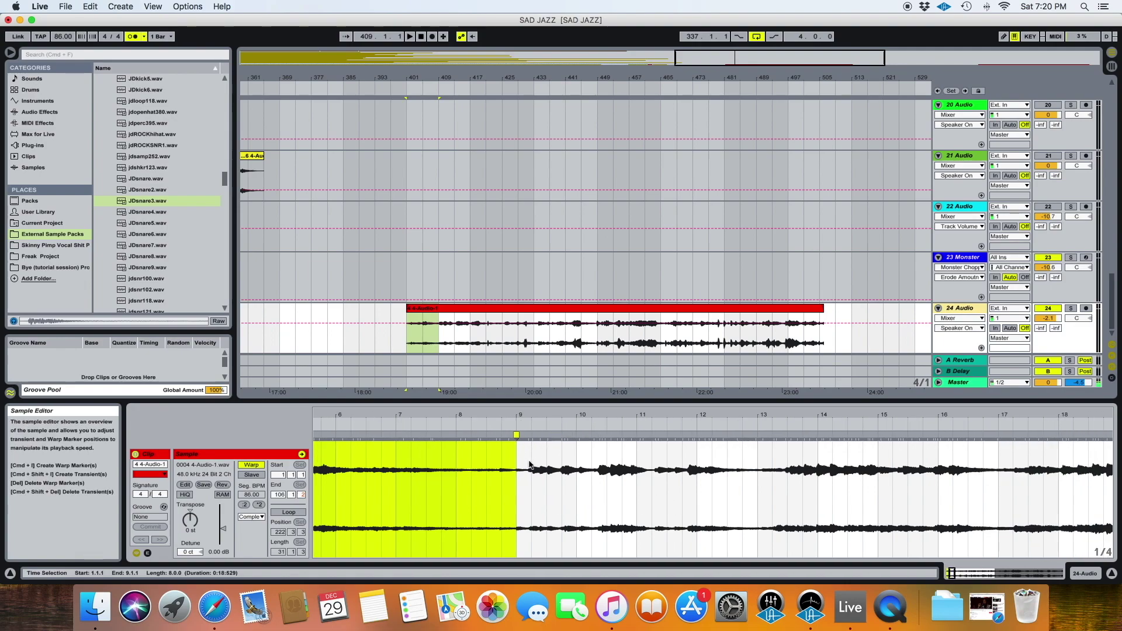
pyautogui.hscroll(-8, 523, 470)
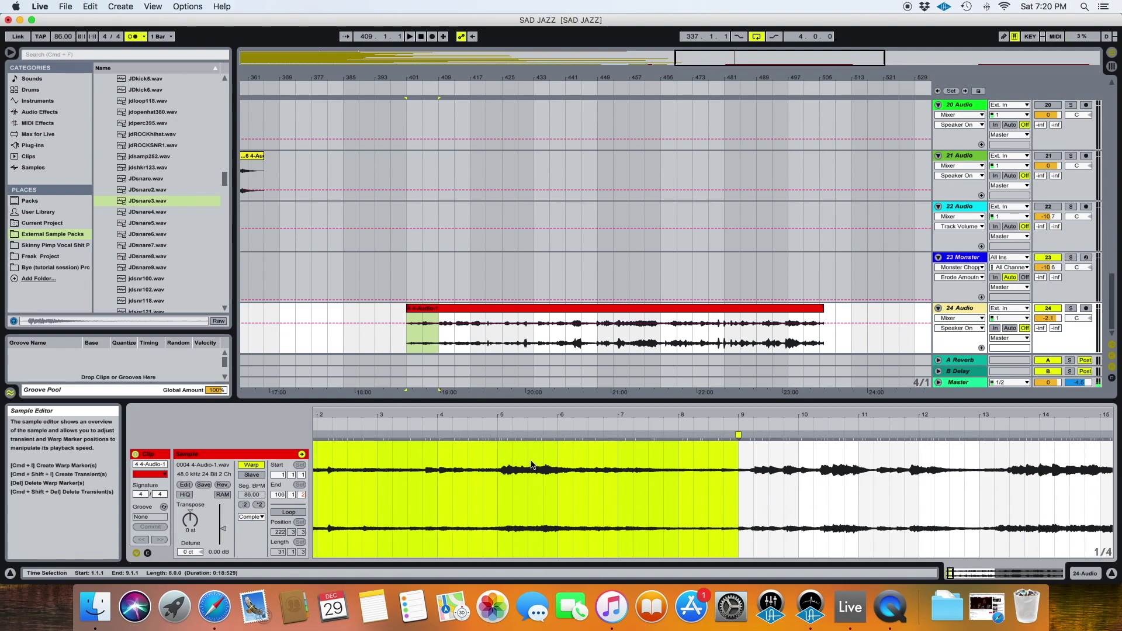
pyautogui.press('space')
pyautogui.click(521, 437)
pyautogui.moveTo(521, 437); pyautogui.dragTo(519, 437)
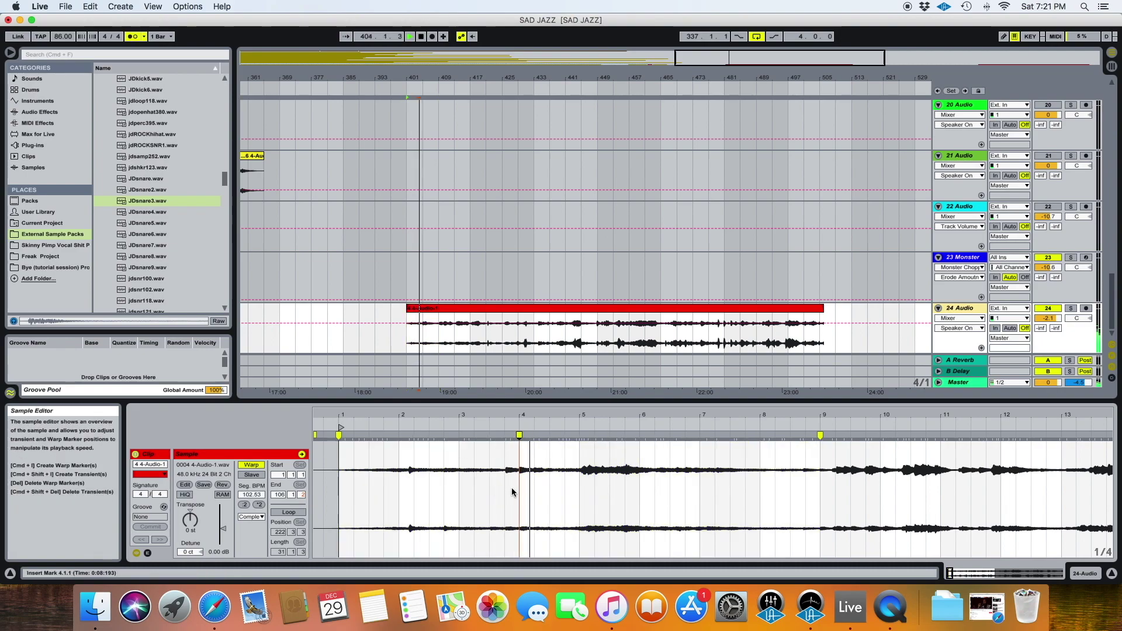
# Listen past bar 9 with the metronome, stop playback, and select the sample from 1.1.1 to 9.1.1
pyautogui.hscroll(7, 609, 470)
pyautogui.hscroll(1, 609, 470)
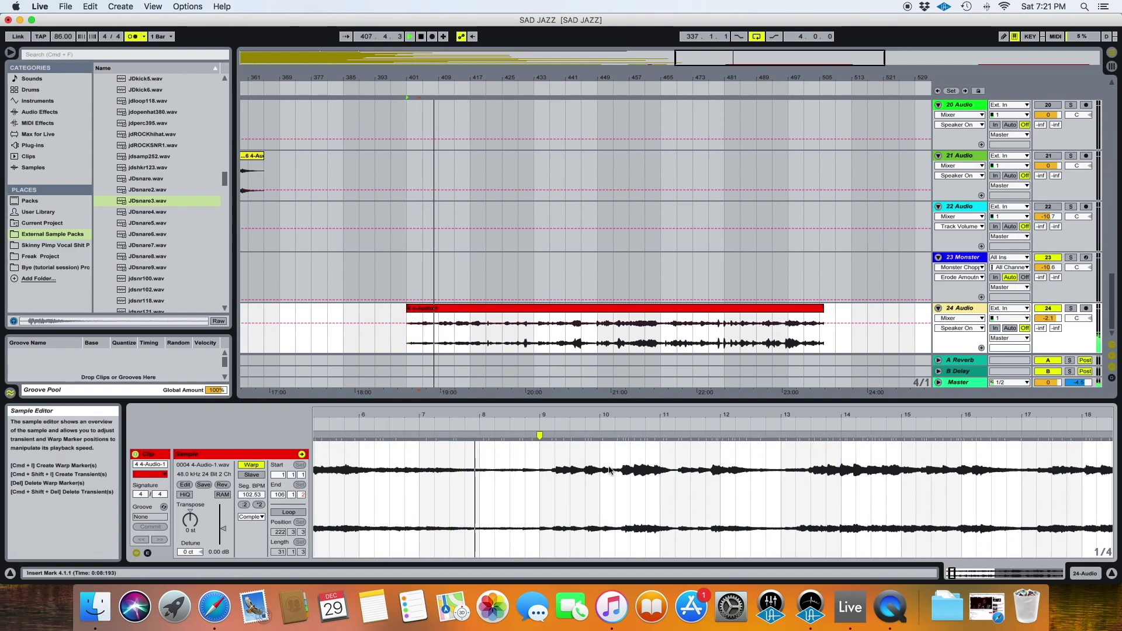
pyautogui.moveTo(661, 416); pyautogui.dragTo(527, 406)
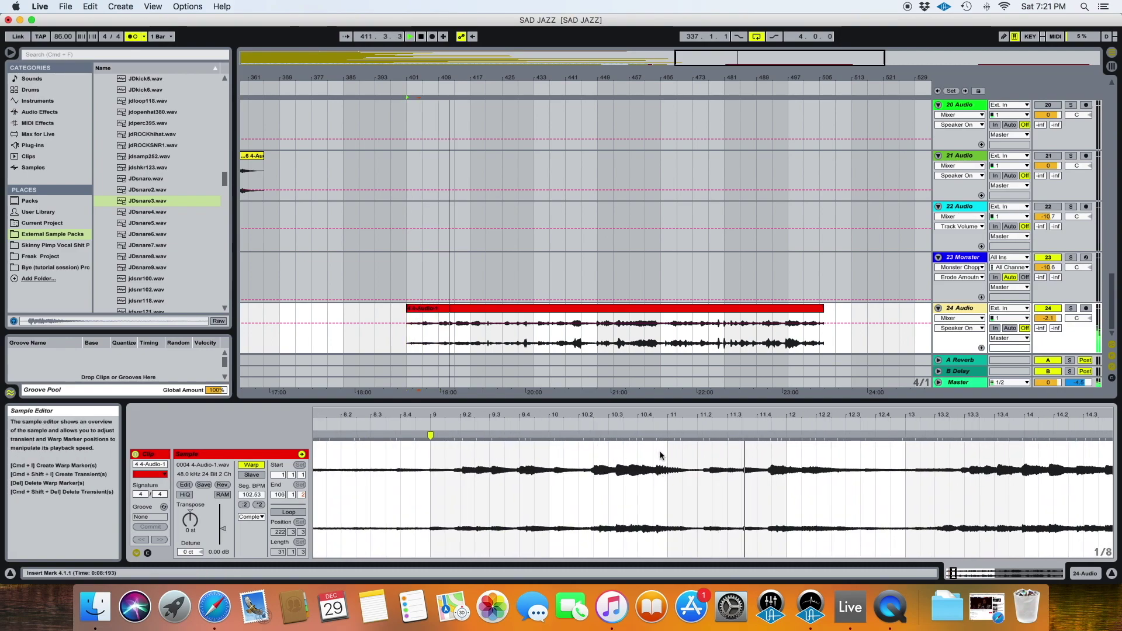
pyautogui.click(439, 335)
pyautogui.press('space')
pyautogui.click(429, 416)
pyautogui.hscroll(-5, 432, 469)
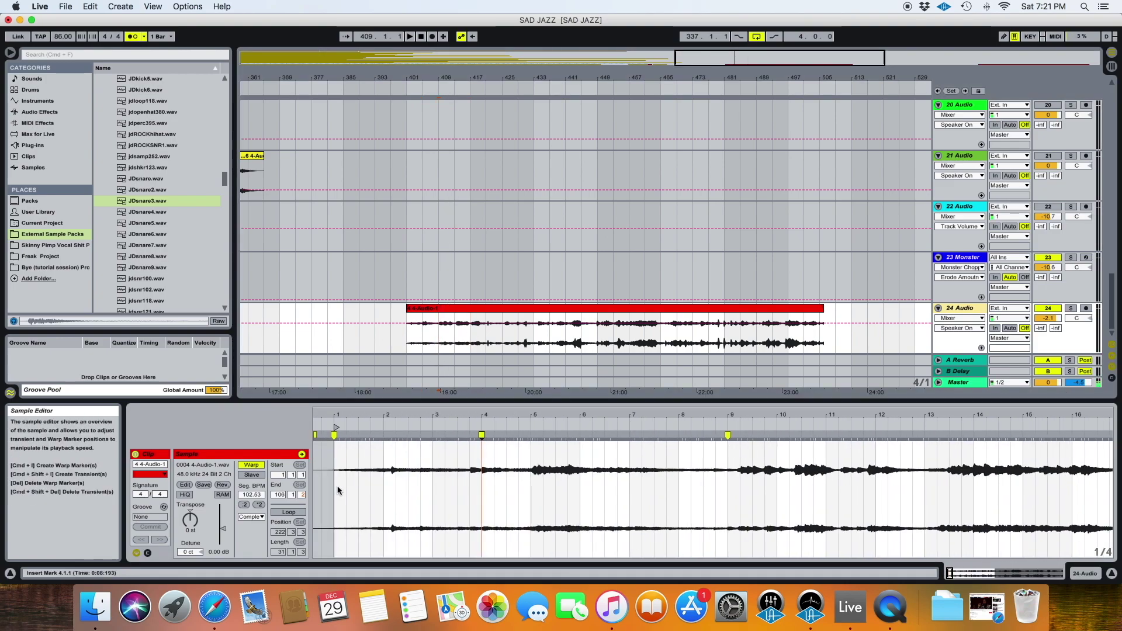
pyautogui.moveTo(336, 486); pyautogui.dragTo(731, 487)
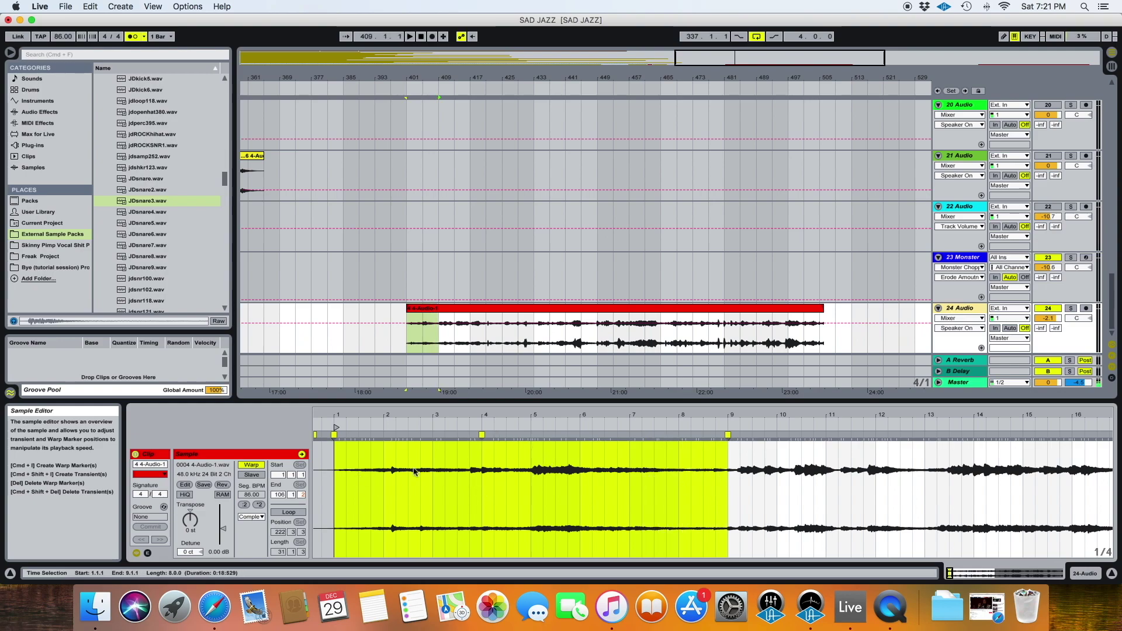
# Examine the waveform after the bar 9 warp marker and play the clip from bar 9
pyautogui.hscroll(5, 619, 476)
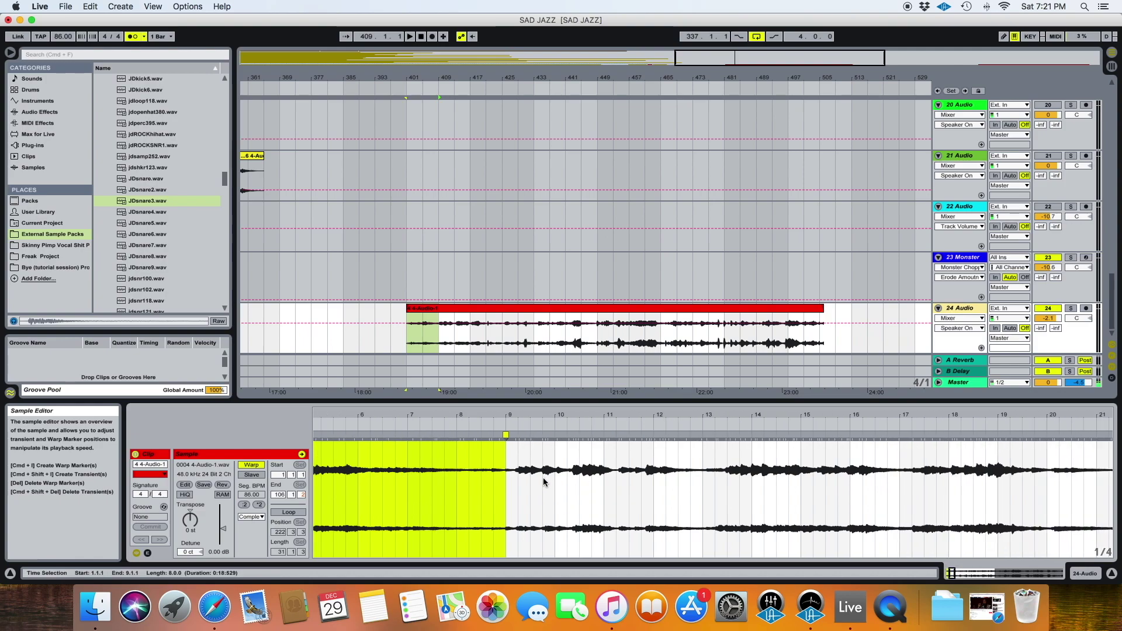
pyautogui.hscroll(3, 542, 478)
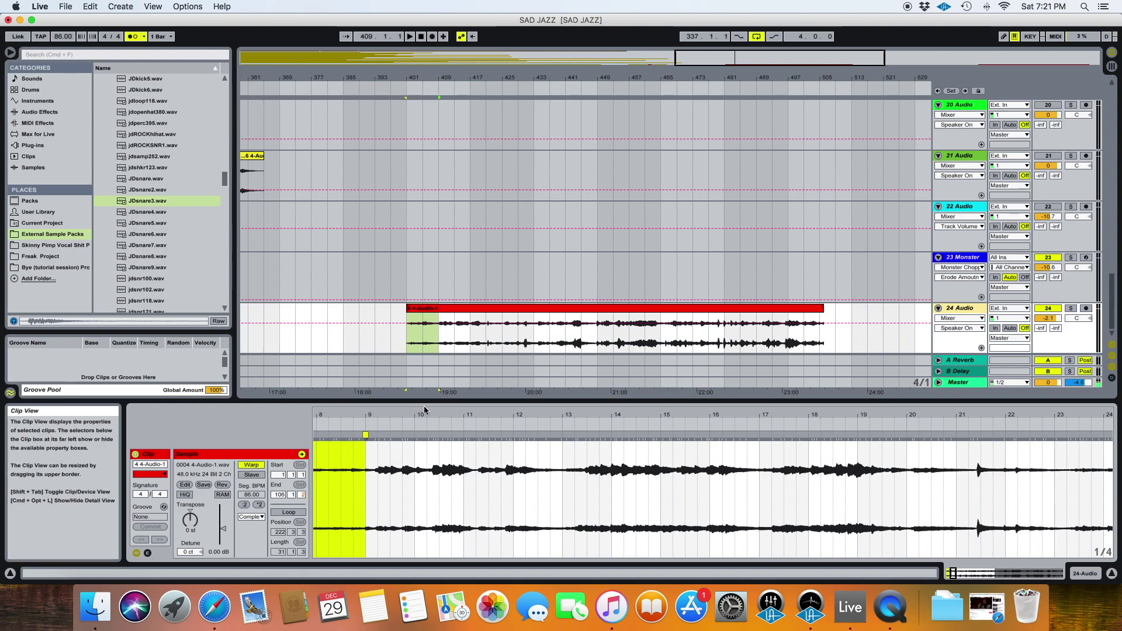
pyautogui.moveTo(422, 414); pyautogui.dragTo(421, 432)
pyautogui.hscroll(-3, 478, 468)
pyautogui.hscroll(-1, 478, 468)
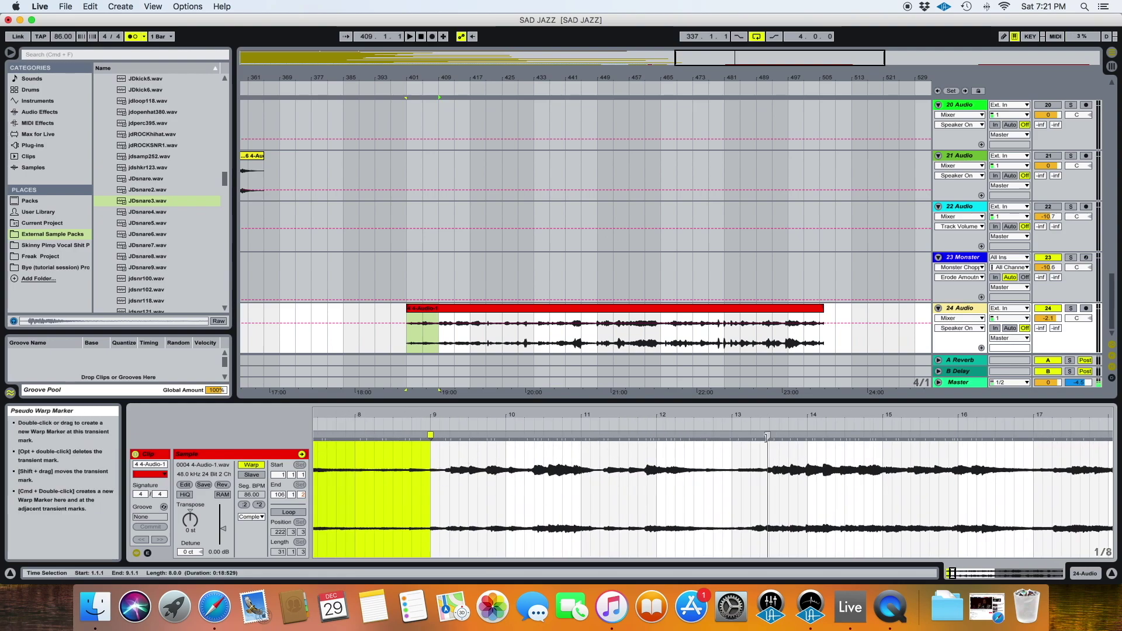
pyautogui.click(443, 341)
pyautogui.press('space')
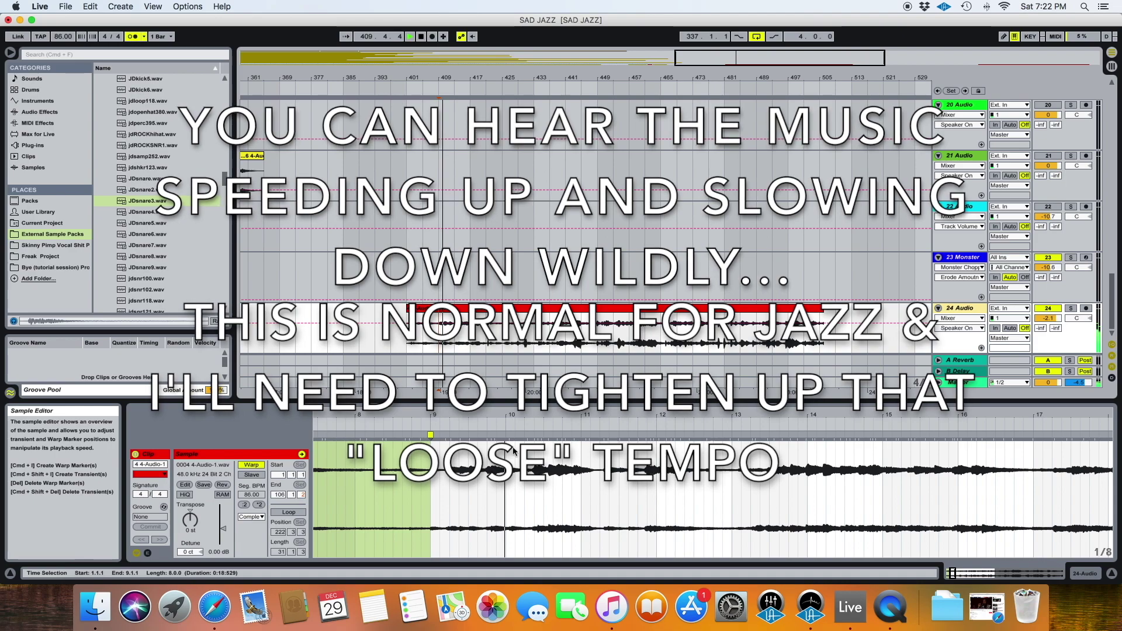
# Replay the passage around bar 11, stop, and add a warp marker on the transient just after 11.1.1
pyautogui.click(588, 453)
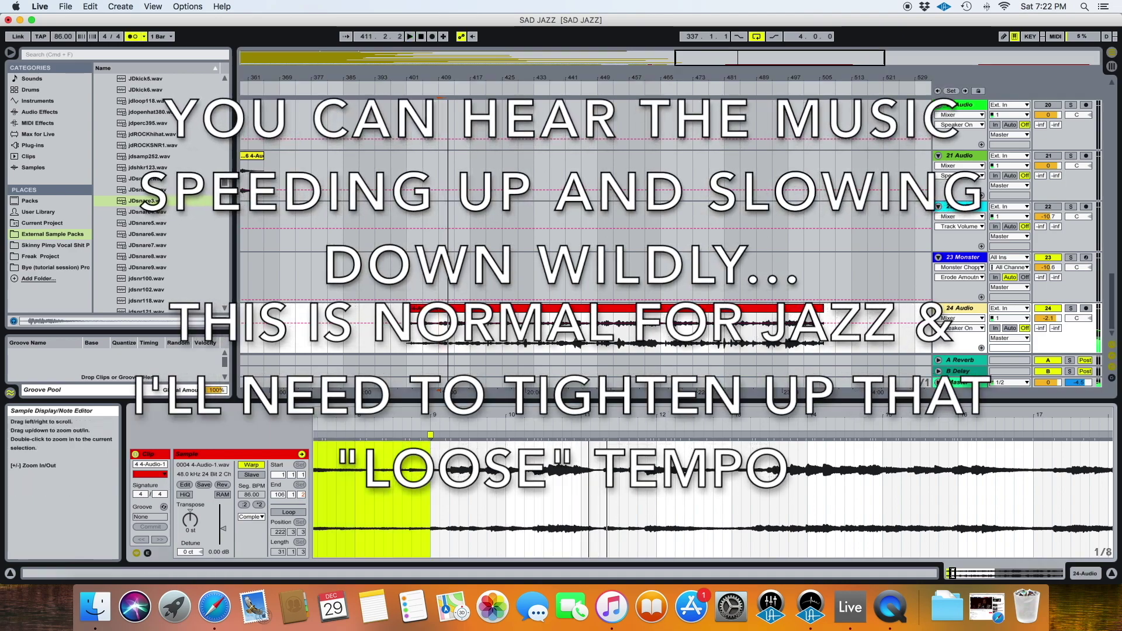
pyautogui.press('+')
pyautogui.click(577, 429)
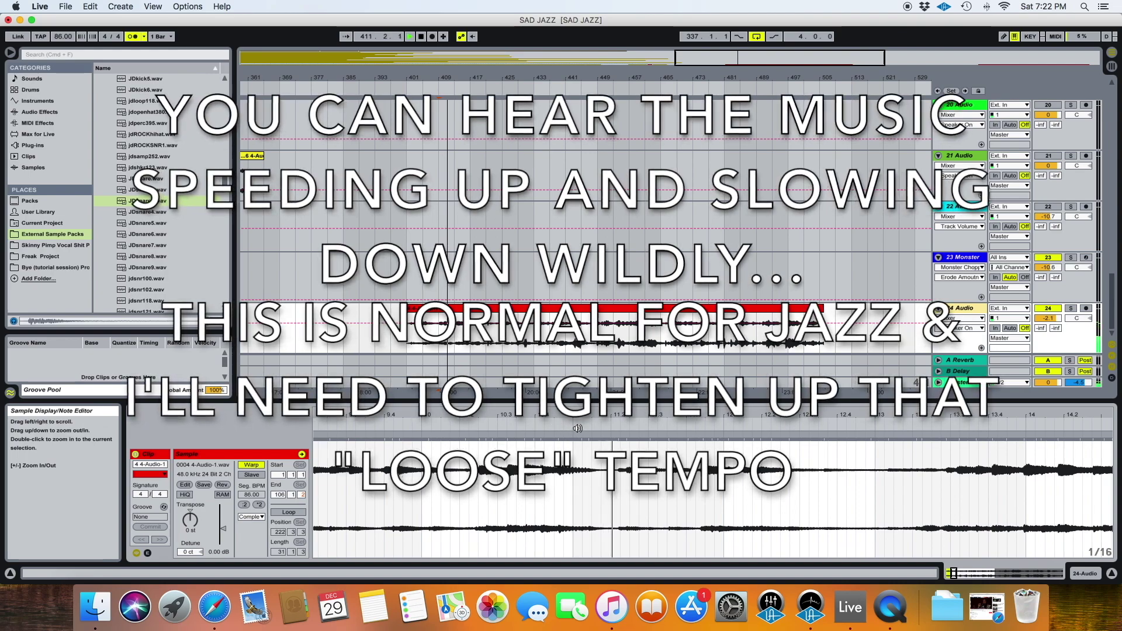
pyautogui.click(556, 423)
pyautogui.press('space')
pyautogui.doubleClick(589, 438)
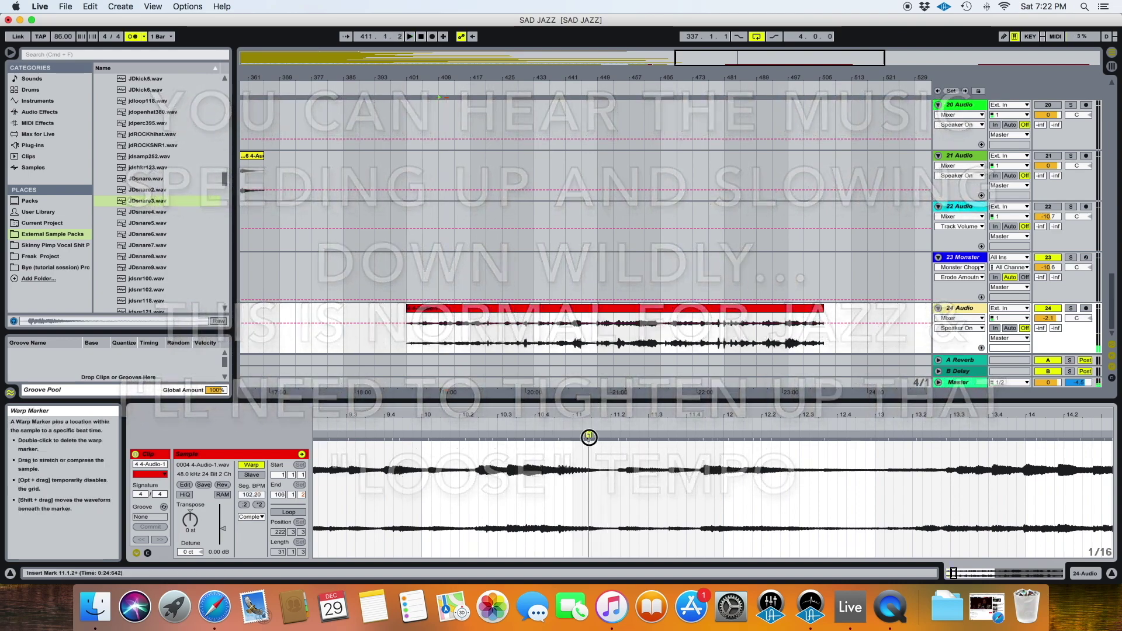
# Pull the new warp marker back to 11.1.1 and play the clip
pyautogui.moveTo(588, 437); pyautogui.dragTo(573, 438)
pyautogui.click(478, 424)
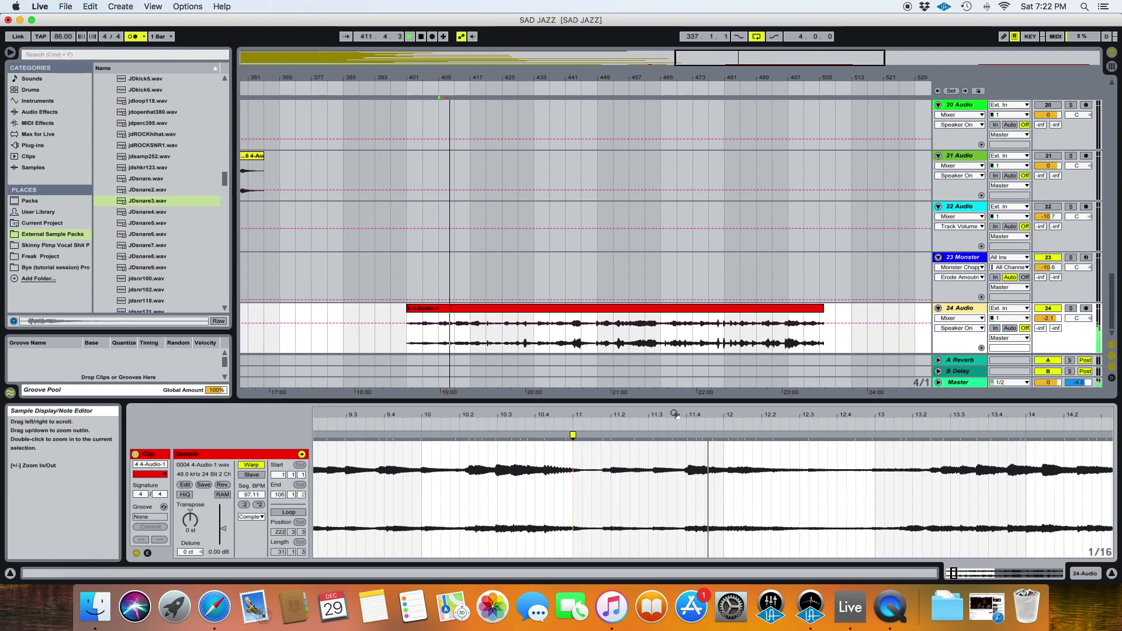
pyautogui.moveTo(675, 414); pyautogui.dragTo(669, 391)
# Pin the transient near bar 13 to 13.1.1 with a warp marker and replay the passage
pyautogui.moveTo(729, 415)
pyautogui.mouseDown()
pyautogui.moveTo(729, 438)
pyautogui.moveTo(689, 436)
pyautogui.mouseUp()
pyautogui.click(728, 424)
pyautogui.doubleClick(704, 437)
pyautogui.click(617, 424)
pyautogui.moveTo(760, 417); pyautogui.dragTo(631, 398)
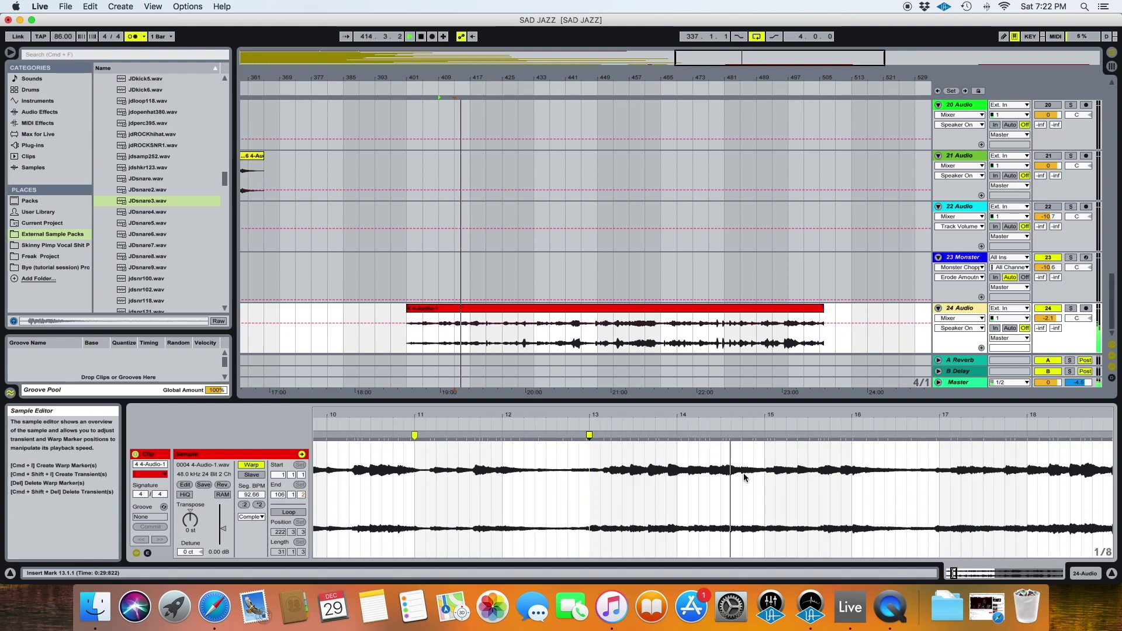
# Listen up to bar 17, stop playback, and pin the transient there to 17.1.1 with a warp marker
pyautogui.press('space')
pyautogui.moveTo(760, 416); pyautogui.dragTo(472, 413)
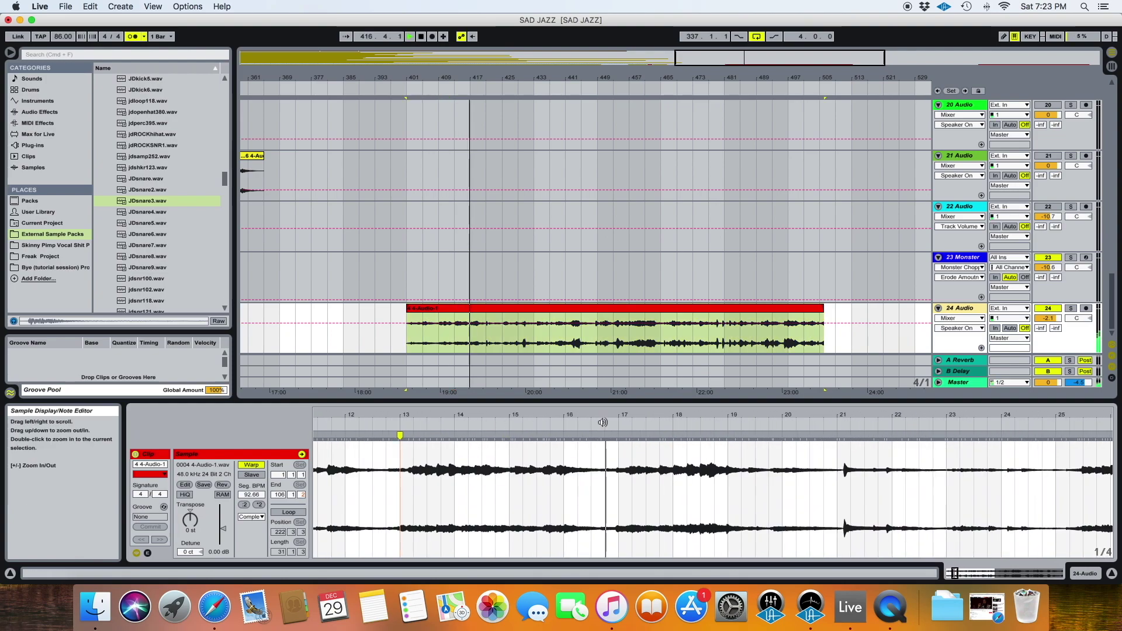
pyautogui.moveTo(623, 416); pyautogui.dragTo(621, 436)
pyautogui.press('space')
pyautogui.doubleClick(614, 437)
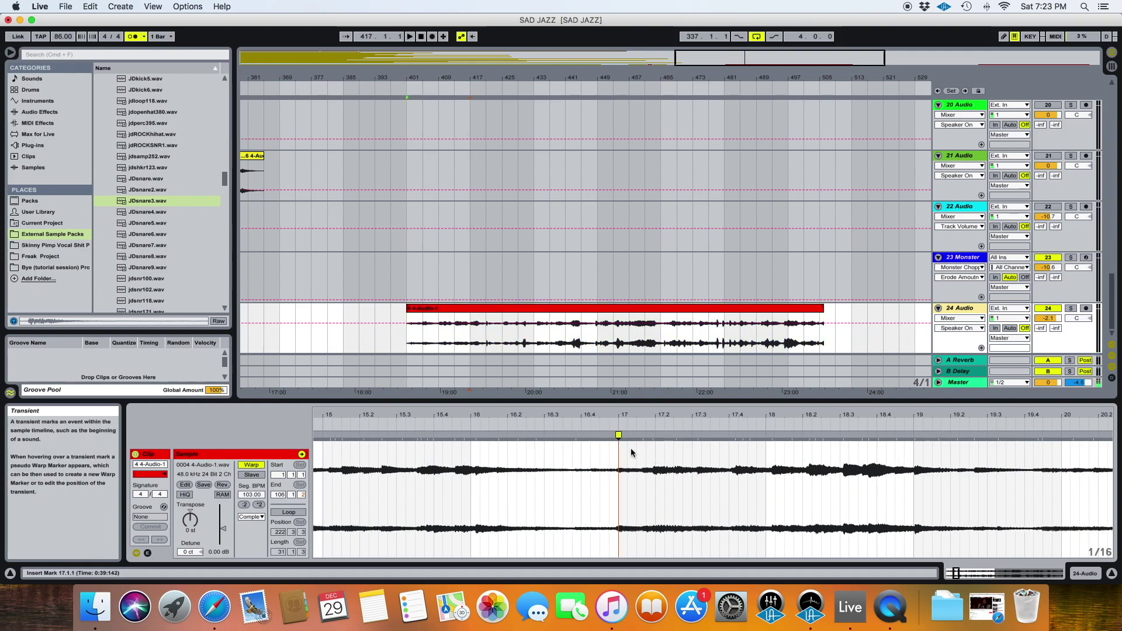
pyautogui.moveTo(625, 414)
pyautogui.mouseDown()
pyautogui.moveTo(616, 435)
pyautogui.moveTo(615, 405)
pyautogui.mouseUp()
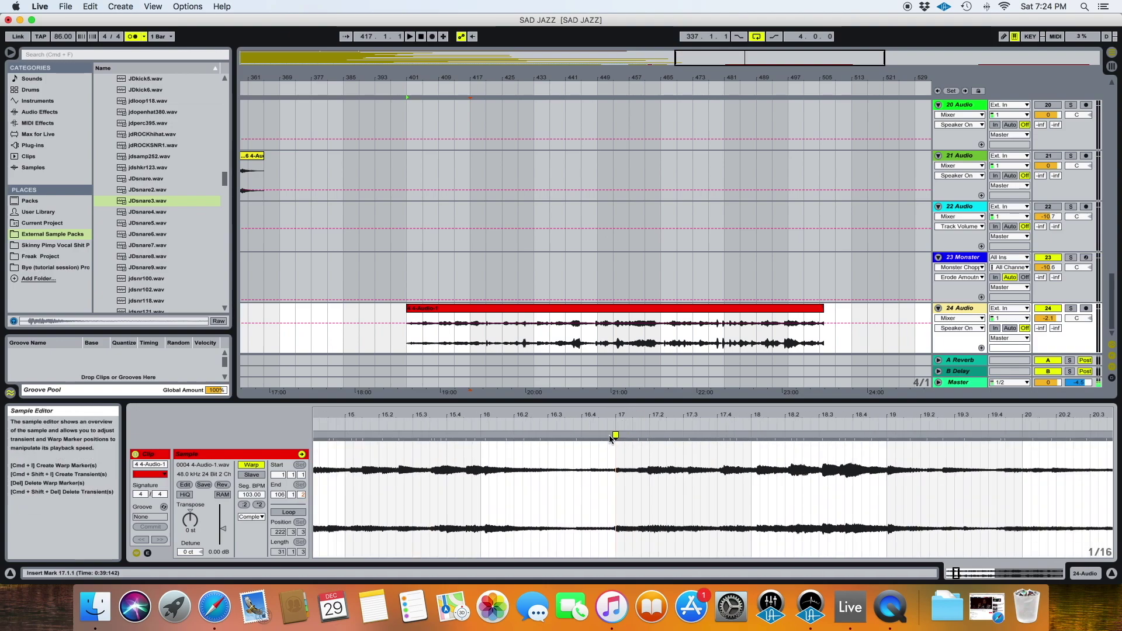
# Play the arrangement from bar 417 and pin the transient near bar 19 to 19.1.1 with a warp marker
pyautogui.press('space')
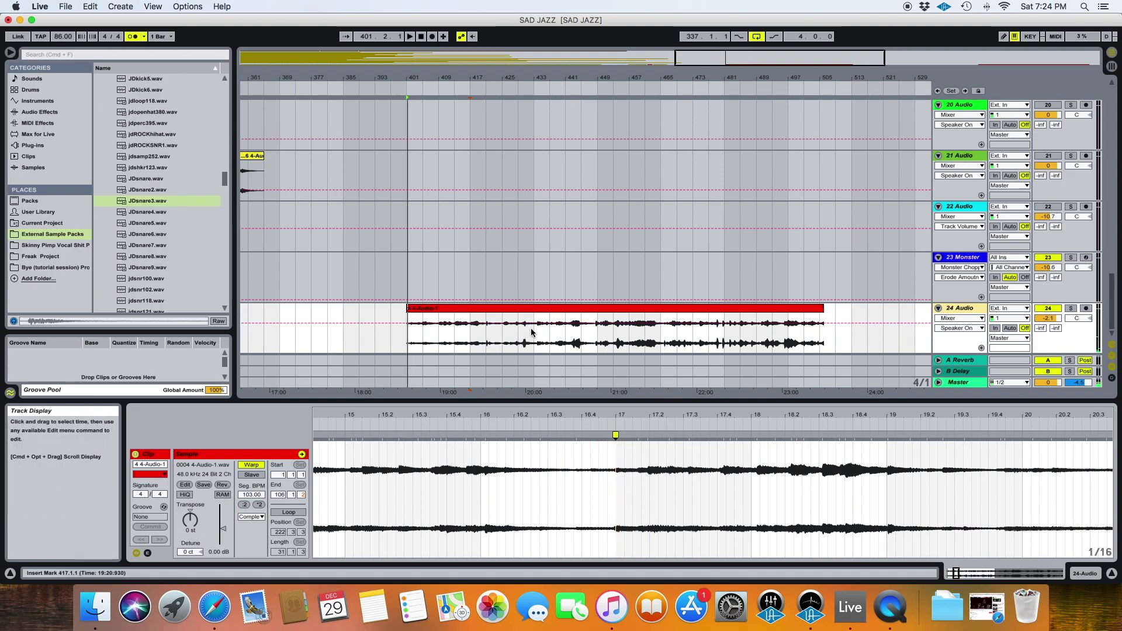
pyautogui.click(532, 332)
pyautogui.click(474, 333)
pyautogui.press('space')
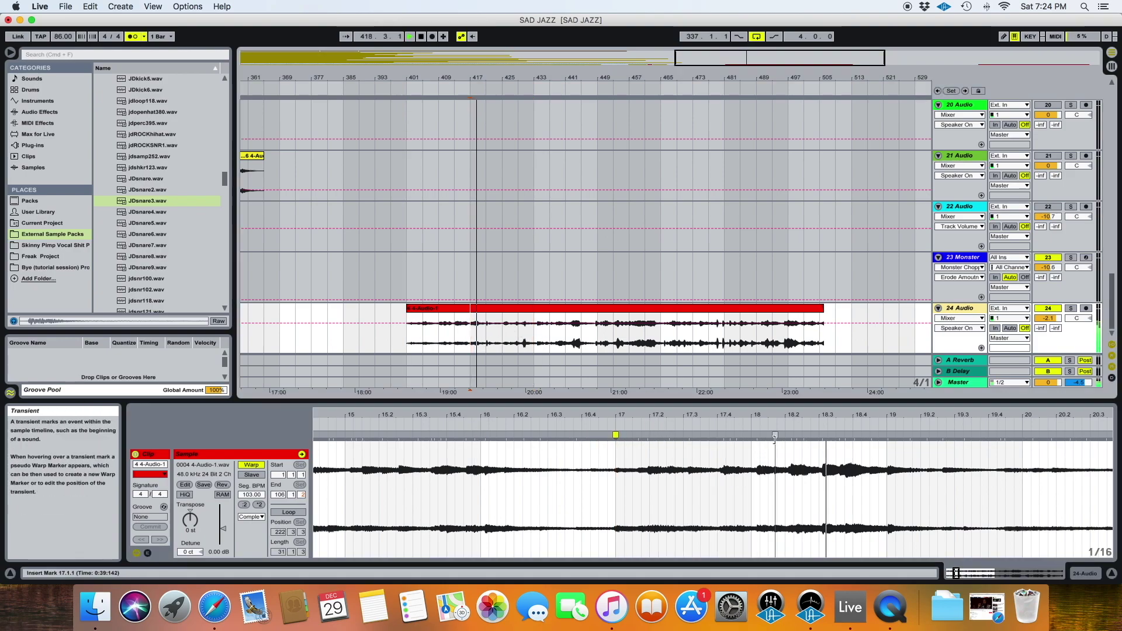
pyautogui.doubleClick(890, 435)
pyautogui.moveTo(890, 436); pyautogui.dragTo(887, 436)
# Play the arrangement from bar 409 and pin the transient near bar 10 to 10.1.1 with a warp marker
pyautogui.hscroll(5, 867, 468)
pyautogui.press('space')
pyautogui.hscroll(-4, 626, 332)
pyautogui.click(626, 332)
pyautogui.hscroll(-15, 556, 468)
pyautogui.click(627, 332)
pyautogui.press('space')
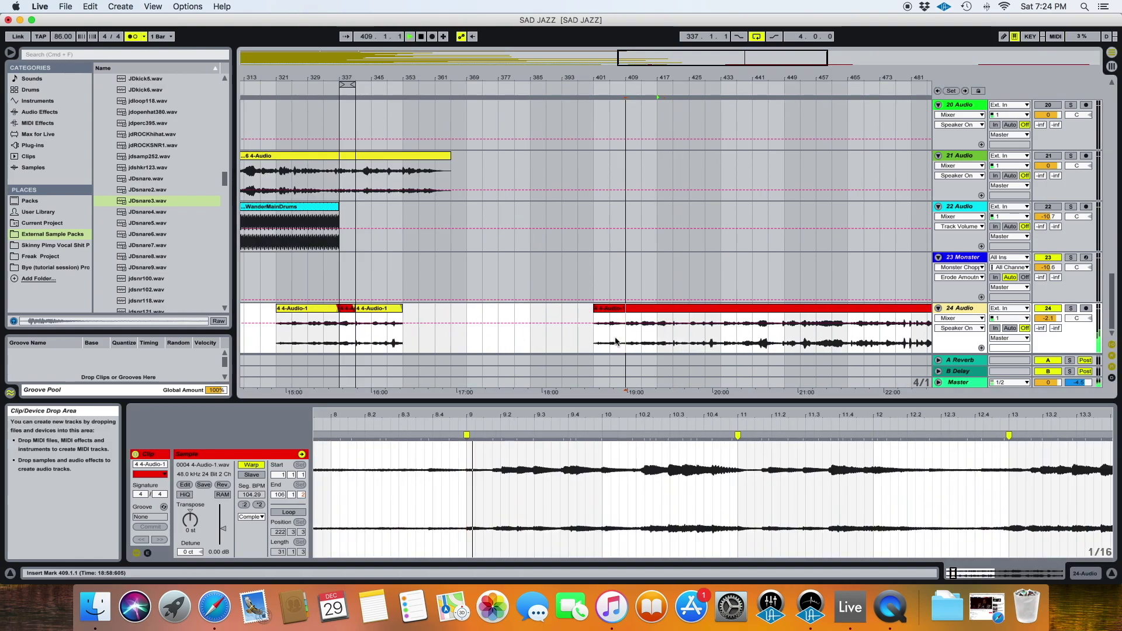
pyautogui.doubleClick(605, 436)
# Replay the passage and add warp markers on the transients at 9.3.1 and 9.4.1
pyautogui.press('space')
pyautogui.press('space')
pyautogui.doubleClick(535, 436)
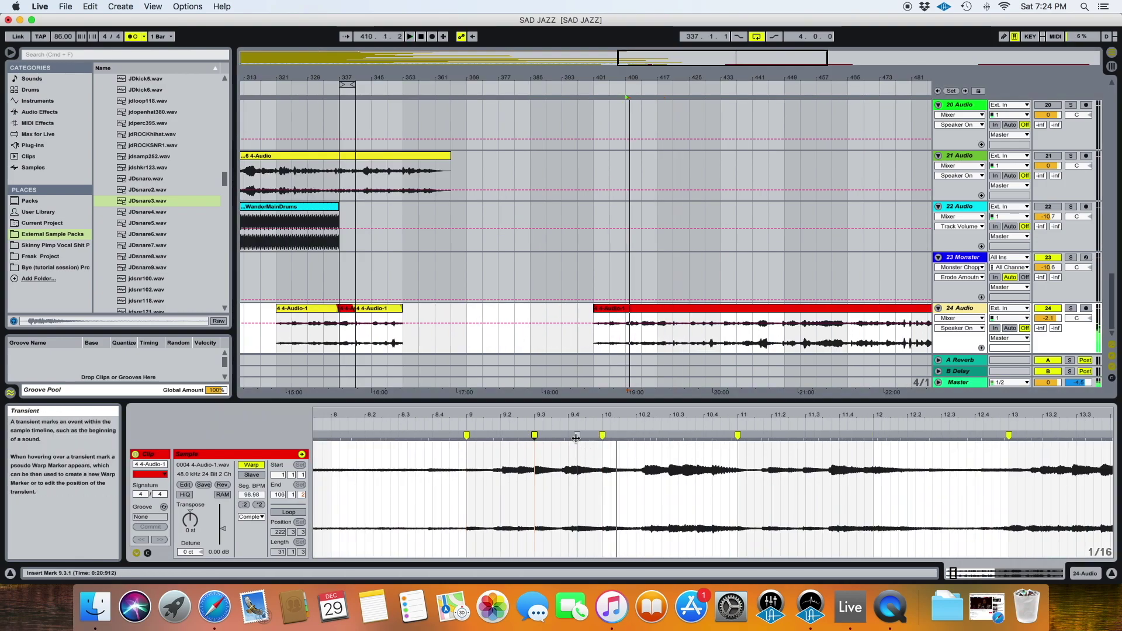
pyautogui.doubleClick(569, 436)
# Pin the transients in the second half of bar 10 to 10.3.1 and 10.4.1 with warp markers and play them back
pyautogui.hscroll(3, 590, 451)
pyautogui.press('space')
pyautogui.doubleClick(611, 435)
pyautogui.moveTo(589, 416); pyautogui.dragTo(645, 436)
pyautogui.press('space')
pyautogui.hscroll(-3, 544, 471)
pyautogui.hscroll(5, 544, 471)
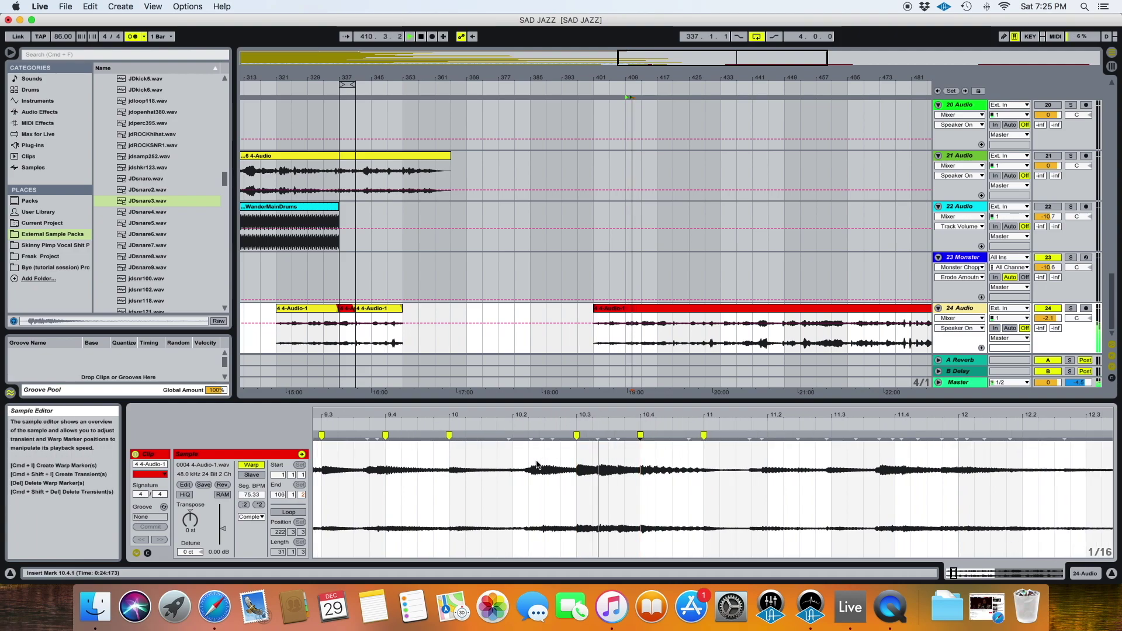
# Add a warp marker at 10.2.1 and pin the transient in bar 11 to 11.3.1
pyautogui.hscroll(-5, 505, 461)
pyautogui.hscroll(3, 506, 461)
pyautogui.doubleClick(607, 436)
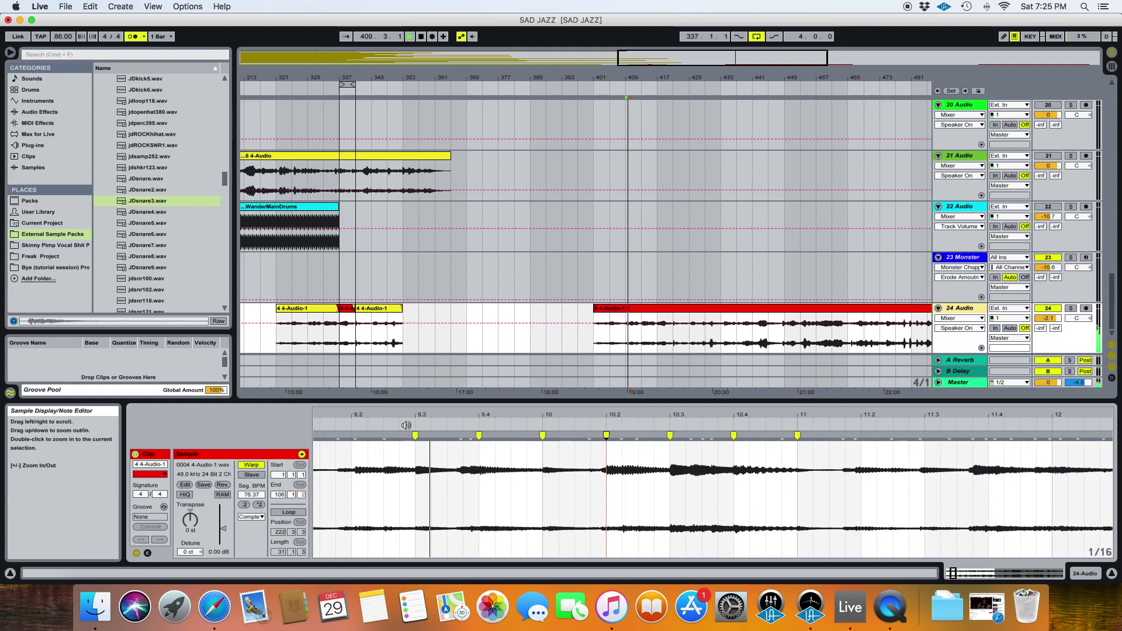
pyautogui.hscroll(7, 504, 484)
pyautogui.moveTo(557, 436); pyautogui.dragTo(563, 436)
pyautogui.hscroll(4, 564, 436)
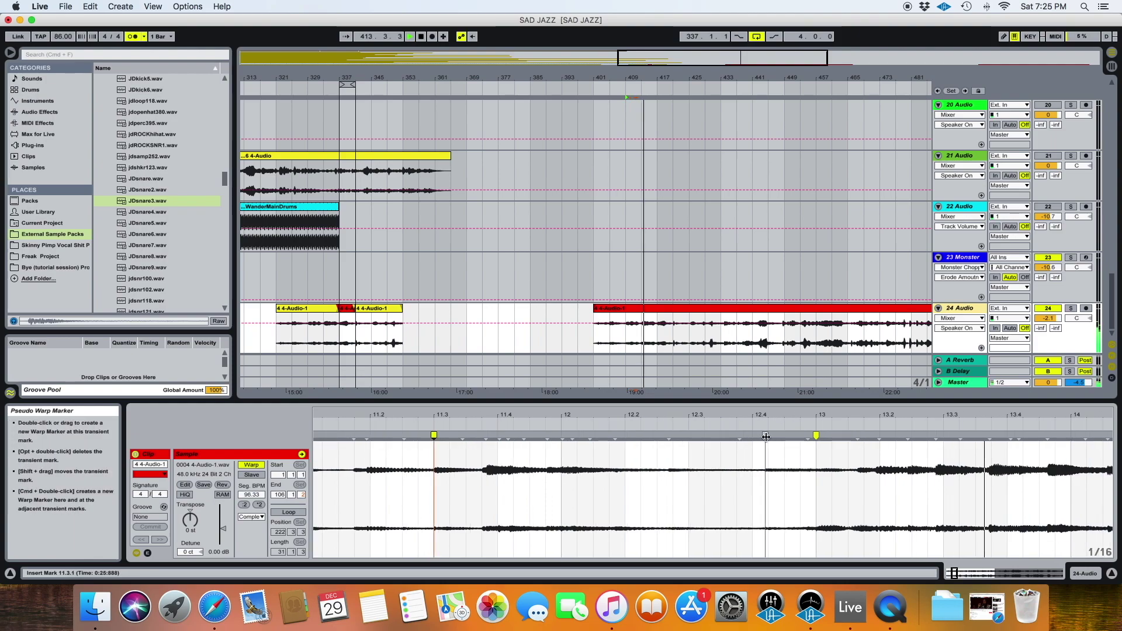
# Replace the warp marker at 13.1.1 with one on the slightly earlier transient
pyautogui.doubleClick(815, 437)
pyautogui.hscroll(2, 731, 423)
pyautogui.doubleClick(746, 435)
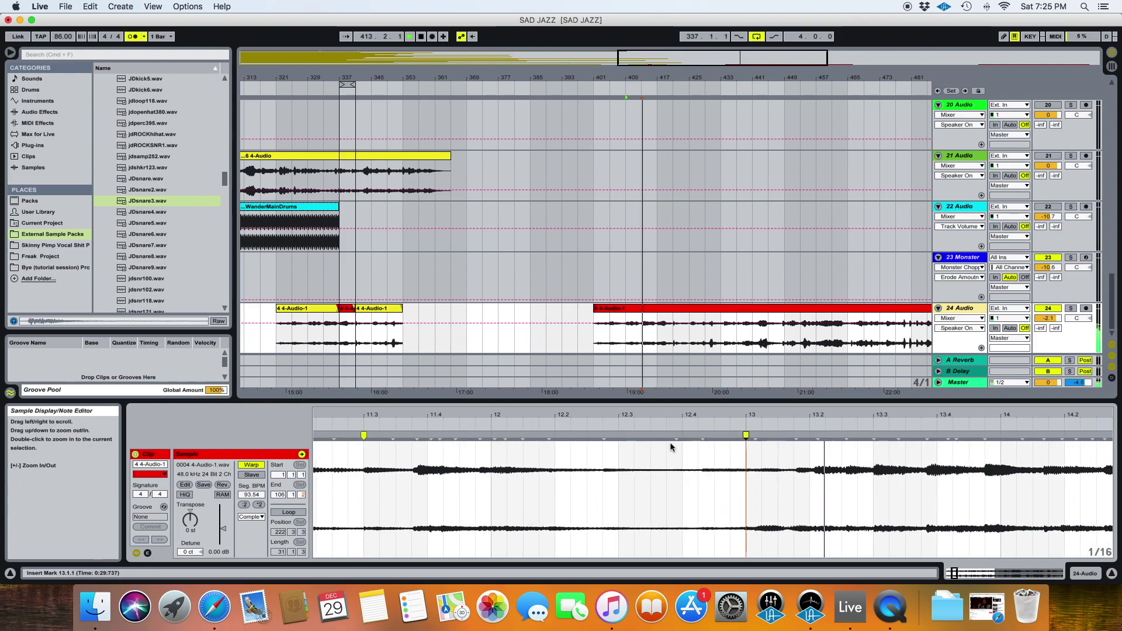
# Examine the waveform closely around the 13.1.1 warp marker and replay the passage from bar 12
pyautogui.moveTo(664, 414); pyautogui.dragTo(664, 404)
pyautogui.hscroll(3, 647, 454)
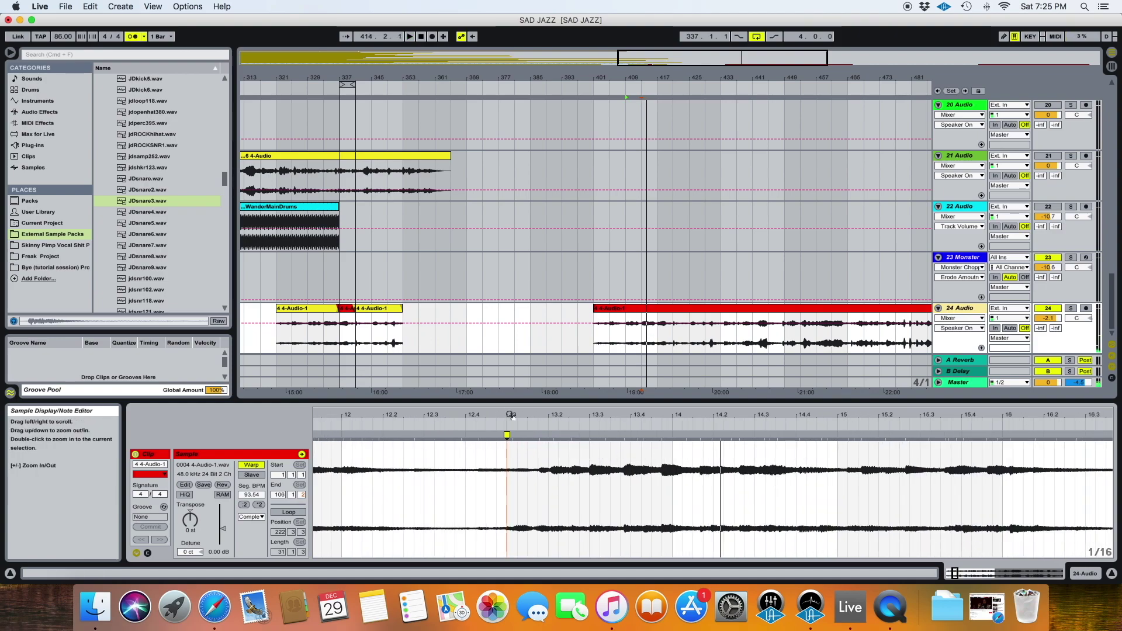
pyautogui.moveTo(512, 416); pyautogui.dragTo(504, 439)
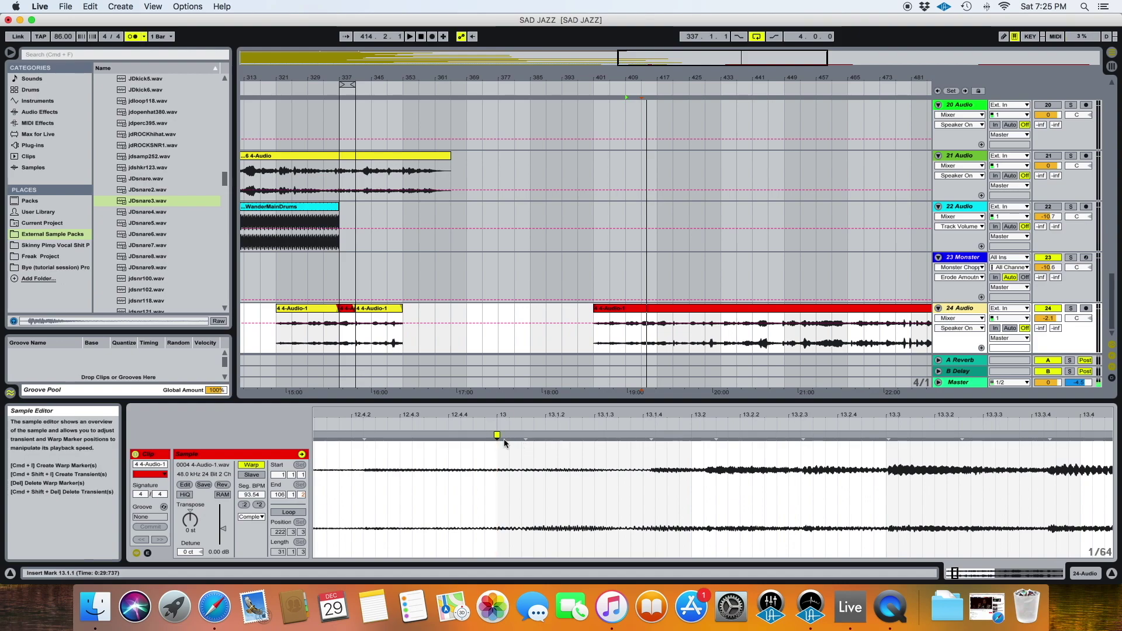
pyautogui.moveTo(482, 414); pyautogui.dragTo(483, 411)
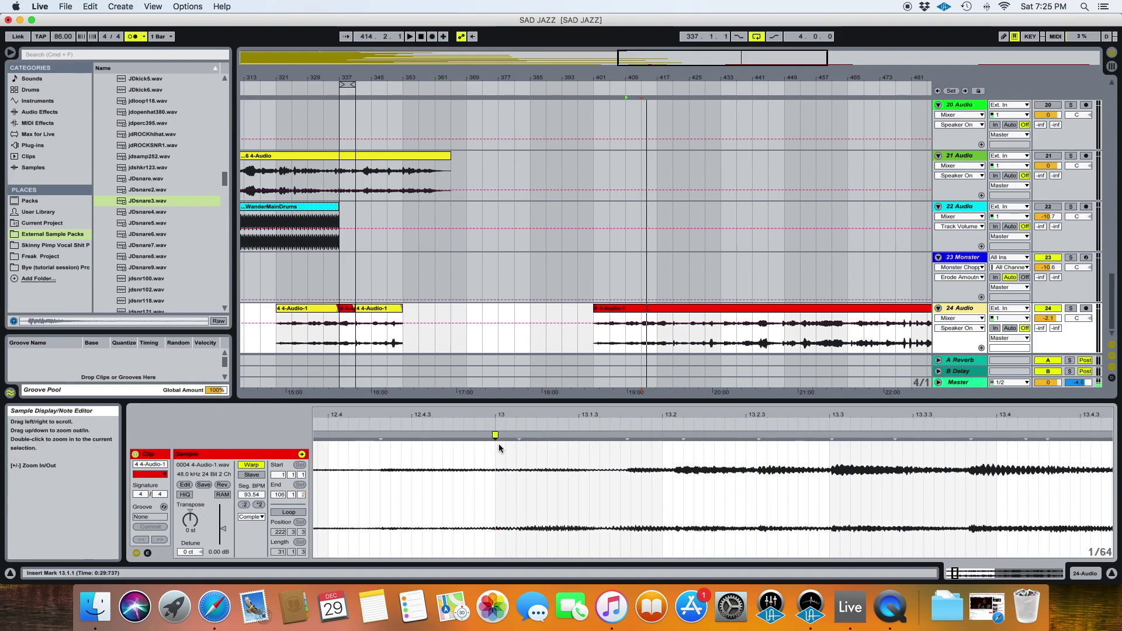
pyautogui.press('-')
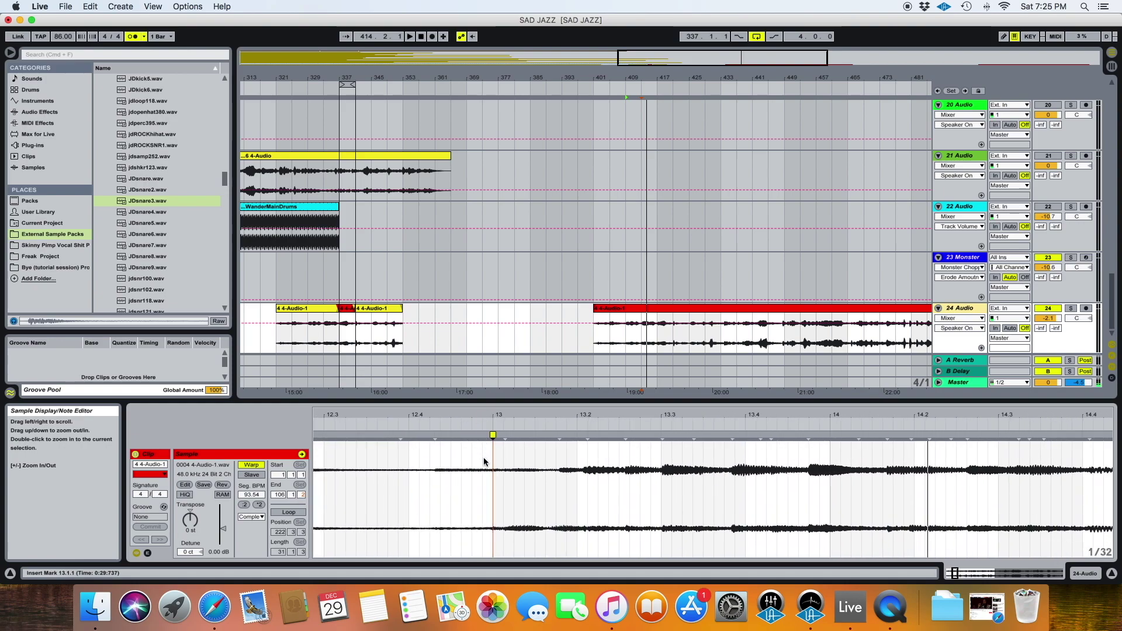
pyautogui.hscroll(-5, 483, 457)
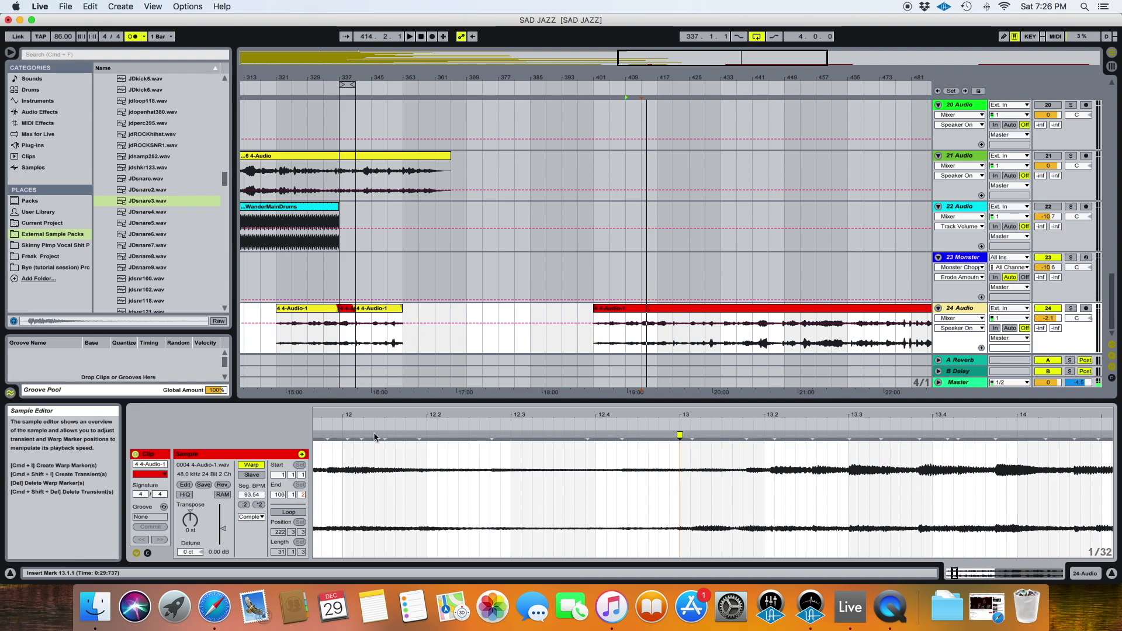
pyautogui.press('space')
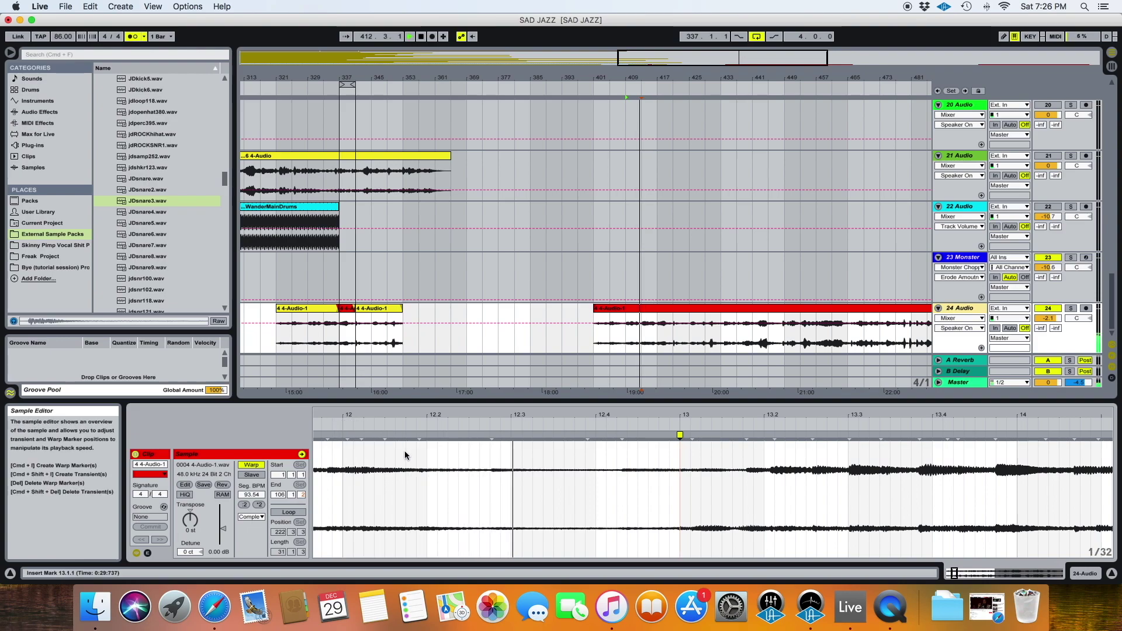
pyautogui.hscroll(7, 509, 459)
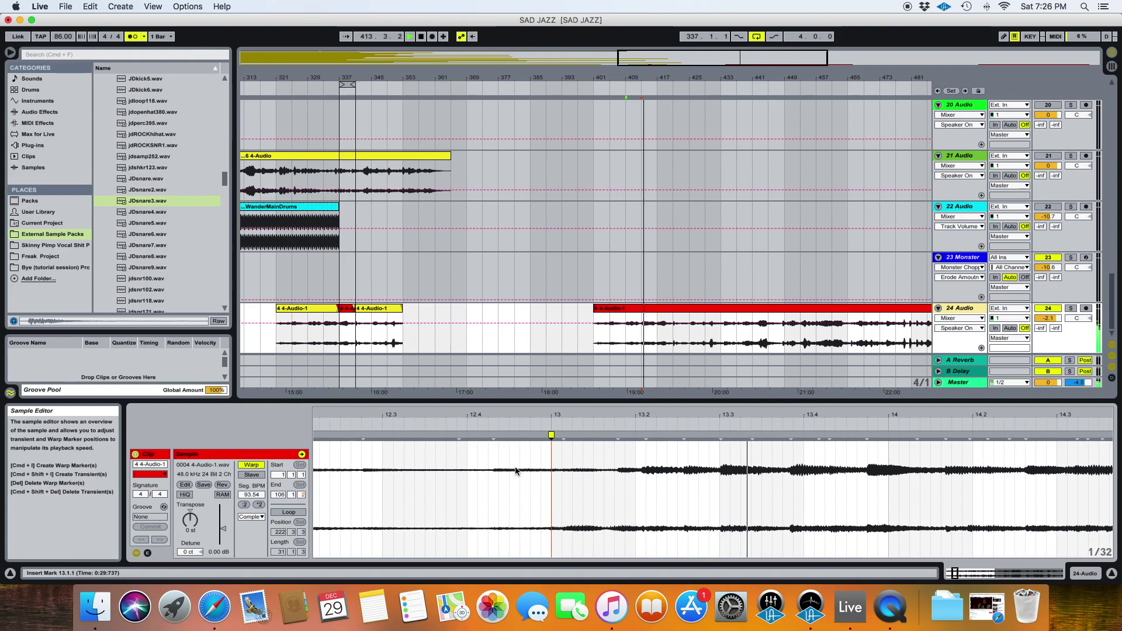
# Add warp markers on the transients after bar 13 and pin the later ones to 14.1.1 and 15.1.1
pyautogui.doubleClick(569, 437)
pyautogui.moveTo(533, 437); pyautogui.dragTo(526, 437)
pyautogui.moveTo(715, 436); pyautogui.dragTo(737, 437)
pyautogui.hscroll(7, 704, 425)
pyautogui.moveTo(810, 436); pyautogui.dragTo(781, 436)
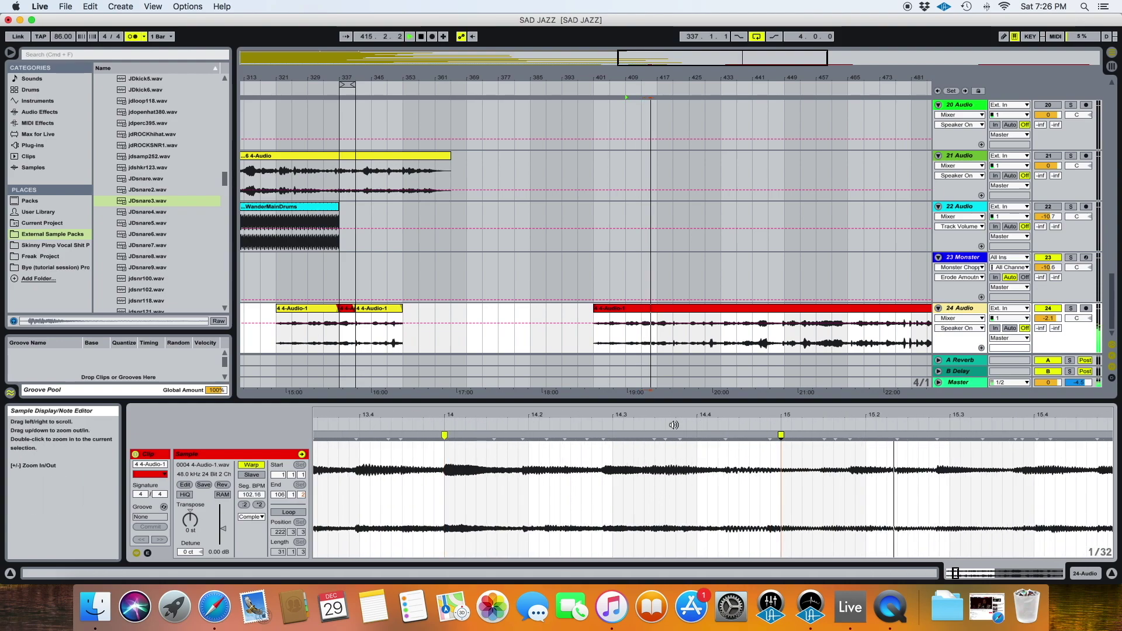
# Continue adding warp markers on the transients after bar 15, including ones at 18.1.1 and 18.3.1
pyautogui.hscroll(8, 674, 425)
pyautogui.doubleClick(436, 437)
pyautogui.hscroll(8, 672, 473)
pyautogui.doubleClick(612, 437)
pyautogui.doubleClick(723, 437)
# Loop the two bars of the arrangement from 417.1.1 to 419.1.1
pyautogui.moveTo(657, 333); pyautogui.dragTo(666, 333)
pyautogui.press('super+l')
pyautogui.press('+')
pyautogui.press('+')
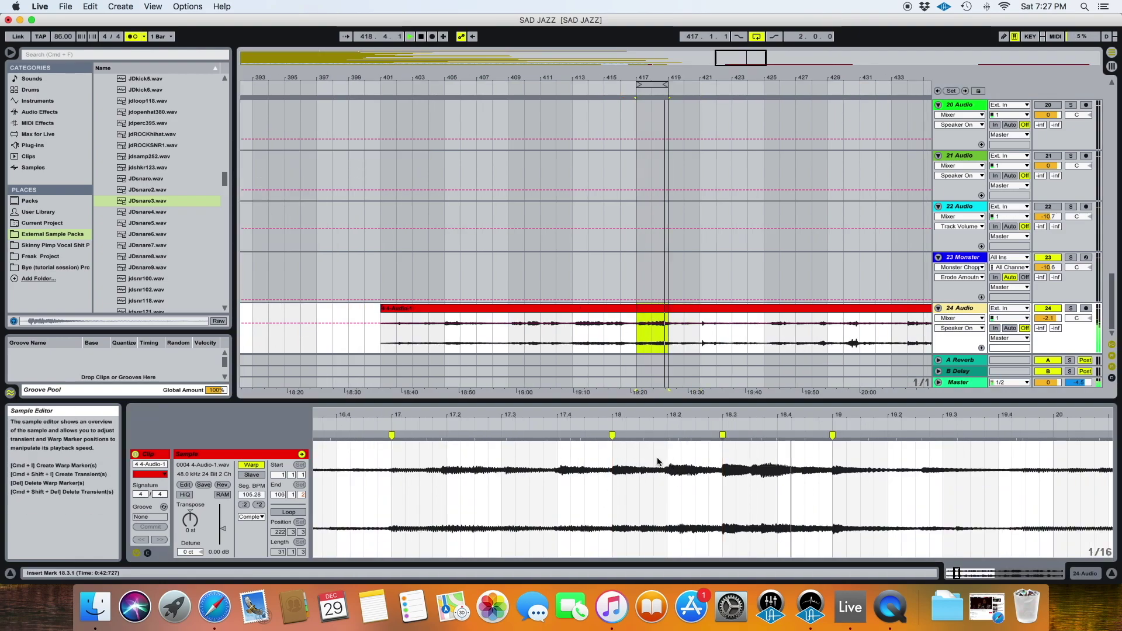
# Add warp markers at 17.2.1 and 17.4.1 and on further transients in the surrounding bars
pyautogui.doubleClick(446, 436)
pyautogui.doubleClick(557, 437)
pyautogui.hscroll(8, 654, 468)
pyautogui.doubleClick(494, 436)
pyautogui.doubleClick(603, 436)
pyautogui.doubleClick(714, 436)
pyautogui.moveTo(970, 436); pyautogui.dragTo(935, 436)
pyautogui.hscroll(-10, 760, 467)
pyautogui.hscroll(-10, 686, 462)
pyautogui.doubleClick(684, 437)
# Shift the loop earlier in the arrangement and add warp markers on four transients in that passage
pyautogui.moveTo(652, 84); pyautogui.dragTo(511, 85)
pyautogui.hscroll(3, 701, 461)
pyautogui.doubleClick(731, 436)
pyautogui.doubleClick(787, 437)
pyautogui.doubleClick(677, 436)
pyautogui.doubleClick(611, 437)
# Work backwards through the clip, adding warp markers on three more transients
pyautogui.hscroll(-5, 608, 468)
pyautogui.hscroll(-3, 556, 467)
pyautogui.doubleClick(561, 436)
pyautogui.doubleClick(672, 436)
pyautogui.hscroll(-3, 671, 468)
pyautogui.hscroll(-5, 556, 480)
pyautogui.doubleClick(654, 436)
pyautogui.hscroll(-3, 654, 467)
pyautogui.hscroll(-5, 560, 467)
# Shift the loop to start at 405.1.1 and add a warp marker at 8.4.1
pyautogui.moveTo(570, 84); pyautogui.dragTo(478, 85)
pyautogui.hscroll(-8, 586, 509)
pyautogui.doubleClick(1015, 436)
# Turn looping off and play the arrangement from bar 409
pyautogui.click(757, 37)
pyautogui.hscroll(5, 606, 238)
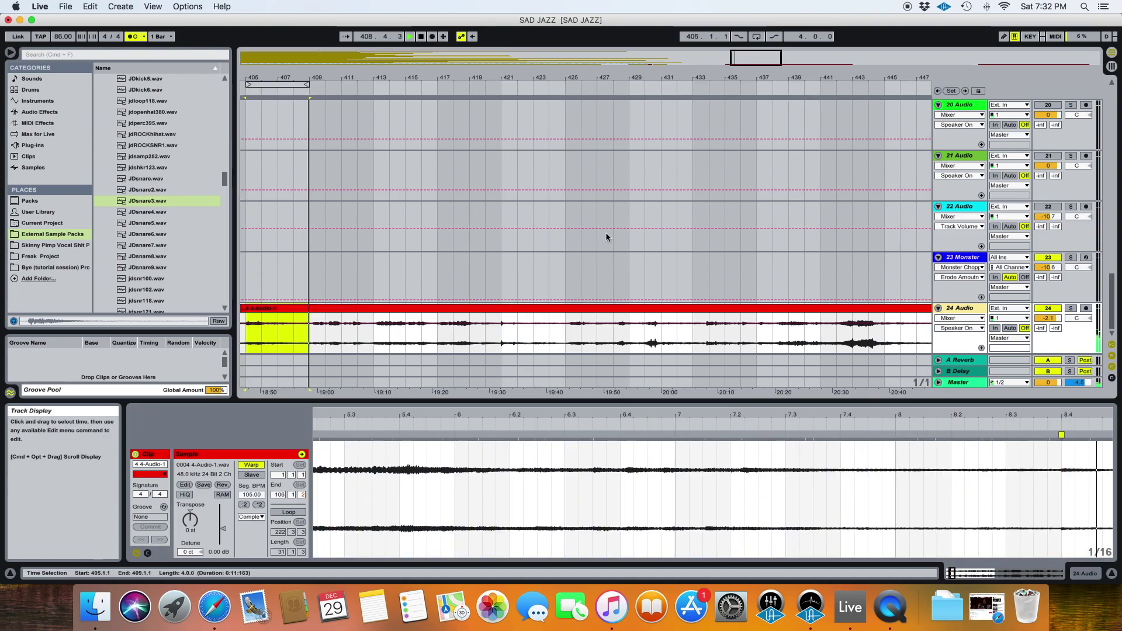
pyautogui.hscroll(-5, 607, 237)
pyautogui.click(392, 334)
pyautogui.press('space')
# Delete the warp marker at 10.4.1, add one on the displaced transient, and pull it back to 10.4.1
pyautogui.moveTo(556, 416); pyautogui.dragTo(556, 485)
pyautogui.click(572, 436)
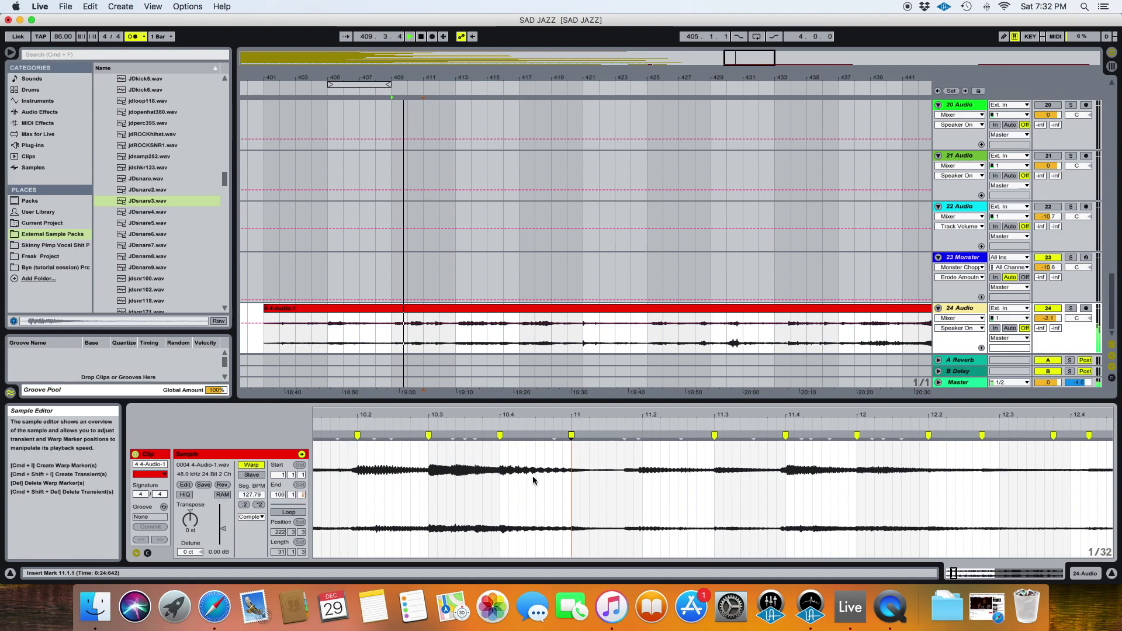
pyautogui.click(501, 436)
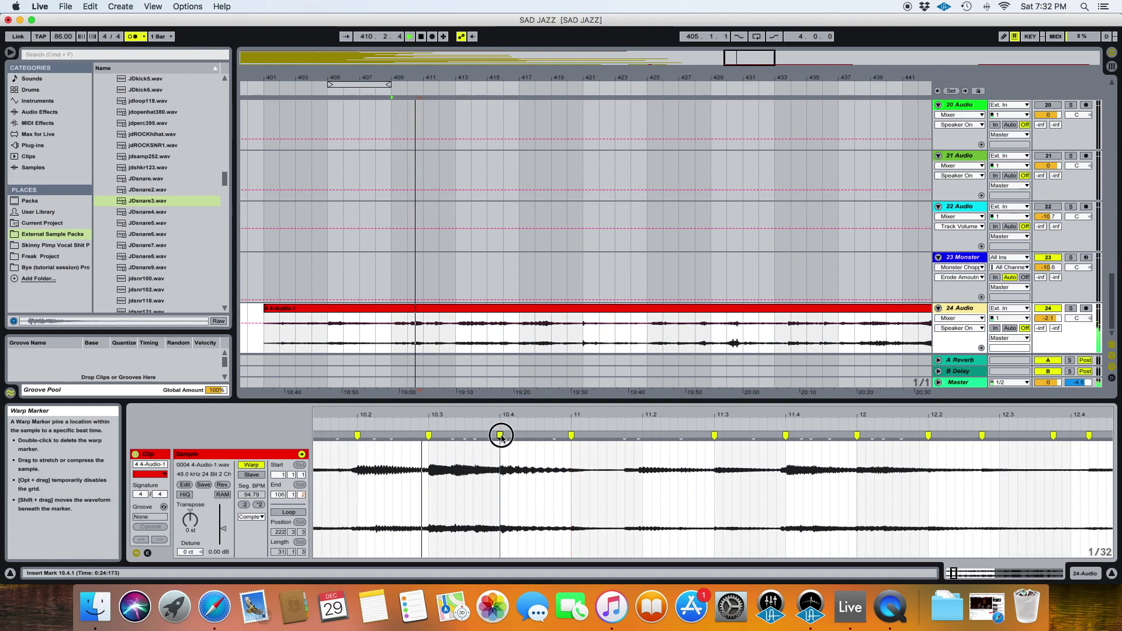
pyautogui.doubleClick(501, 436)
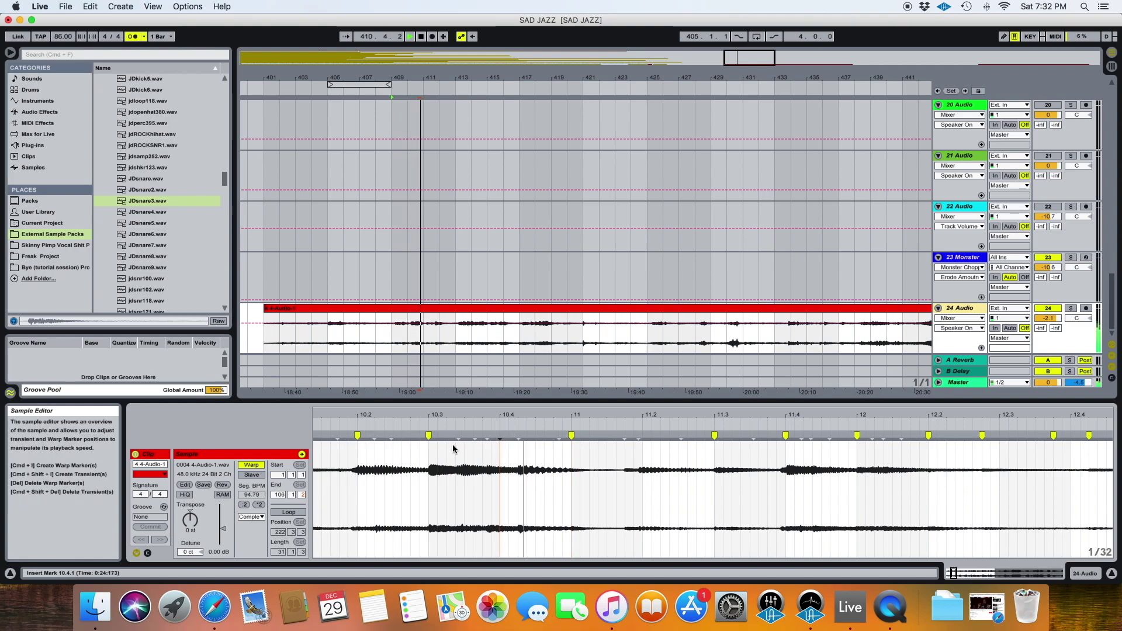
pyautogui.doubleClick(511, 437)
pyautogui.moveTo(511, 438); pyautogui.dragTo(500, 438)
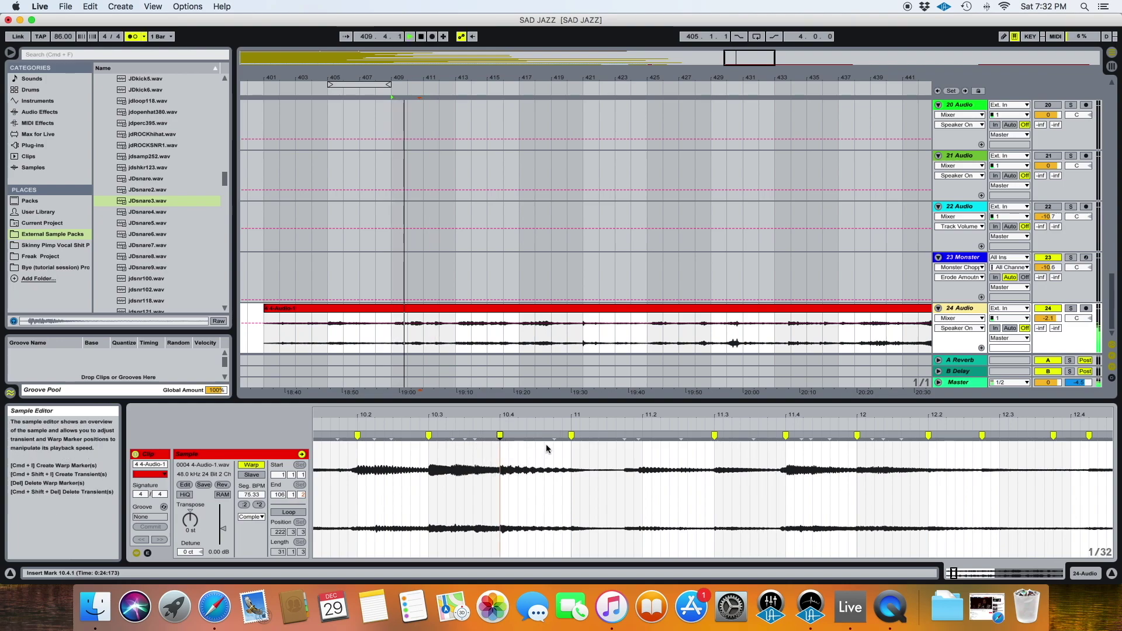
# Listen to the warped clip up to bar 13, then replay it from bar 411 while examining the markers
pyautogui.moveTo(553, 438)
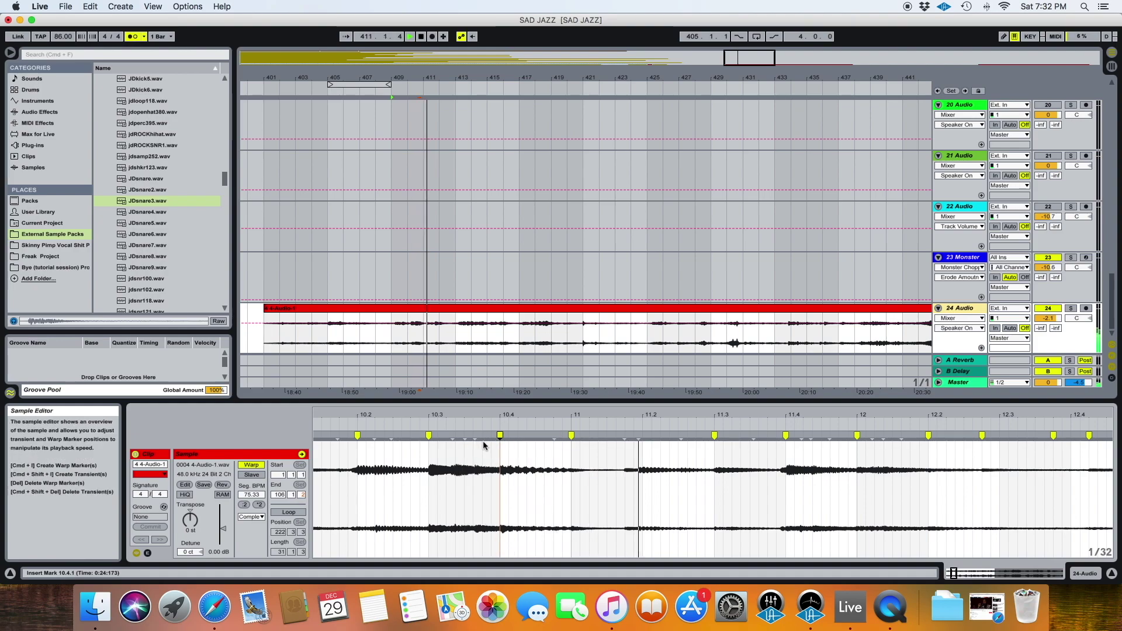
pyautogui.hscroll(7, 544, 462)
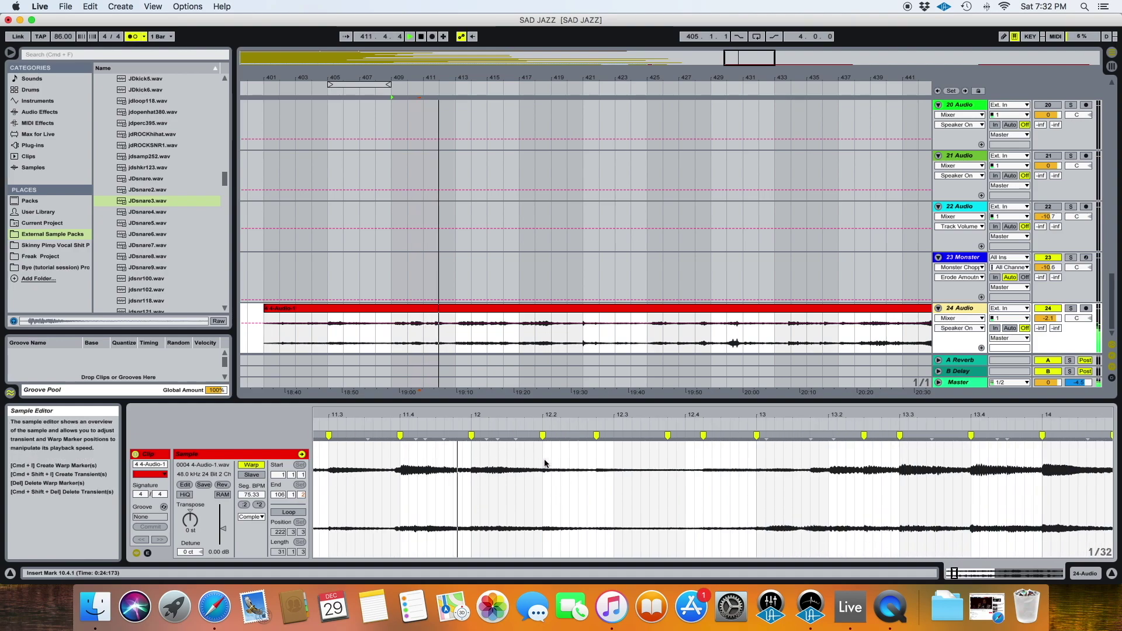
pyautogui.hscroll(1, 545, 464)
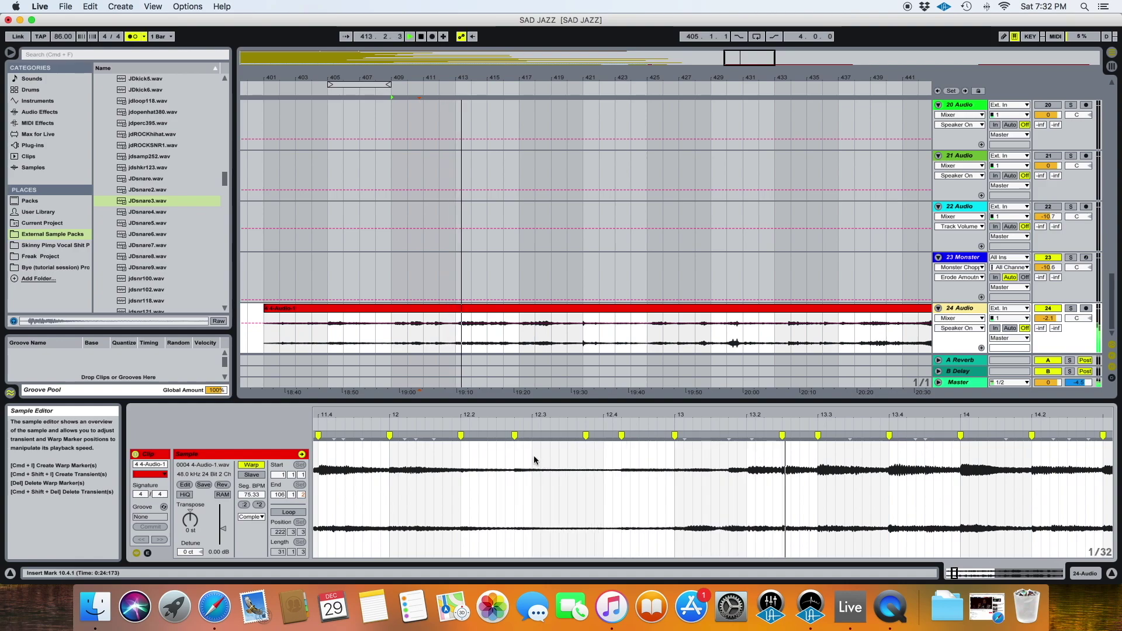
pyautogui.click(424, 336)
pyautogui.press('space')
pyautogui.press('space')
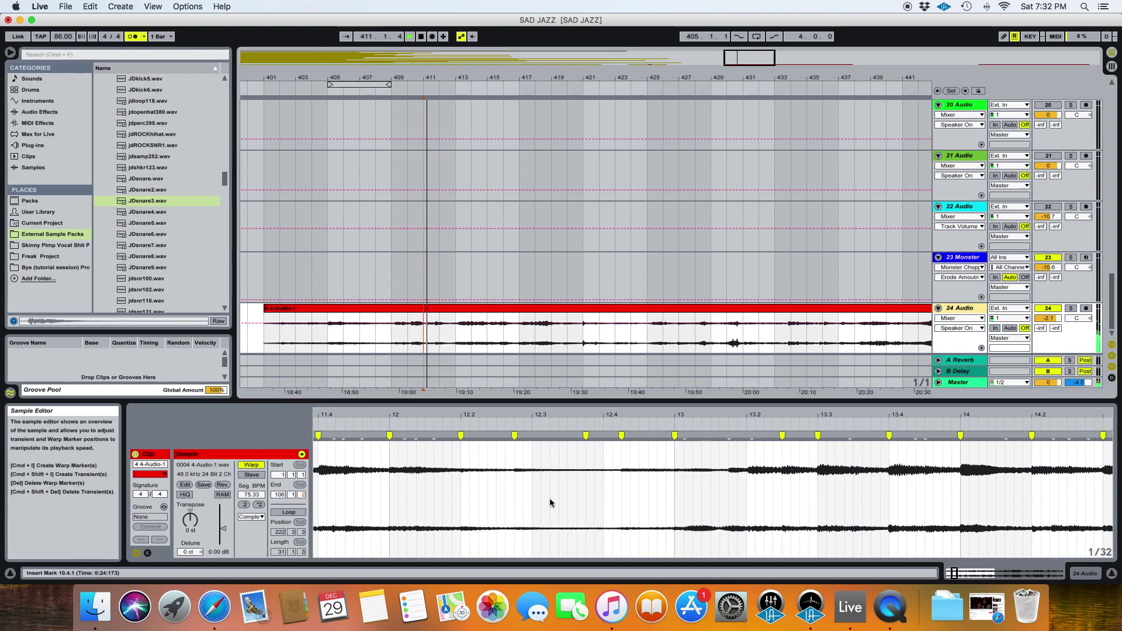
pyautogui.click(550, 498)
pyautogui.hscroll(-4, 549, 496)
pyautogui.hscroll(2, 549, 493)
pyautogui.hscroll(2, 549, 498)
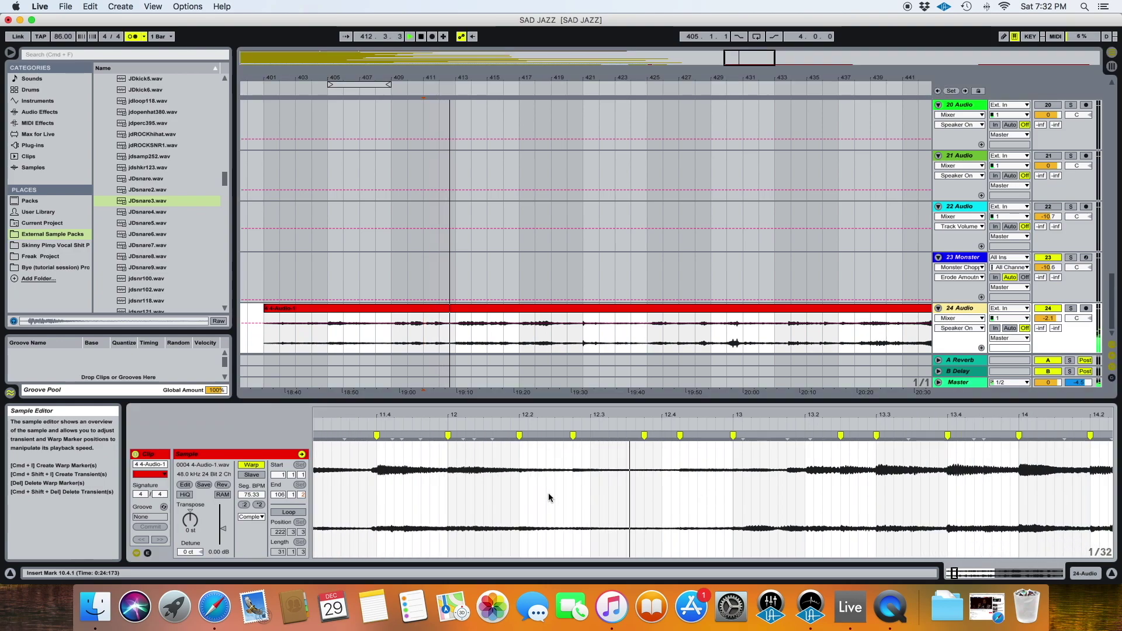
# Stop playback, delete the two warp markers between 12.3 and bar 13, and pin the transient there to 12.4.3
pyautogui.press('space')
pyautogui.click(678, 436)
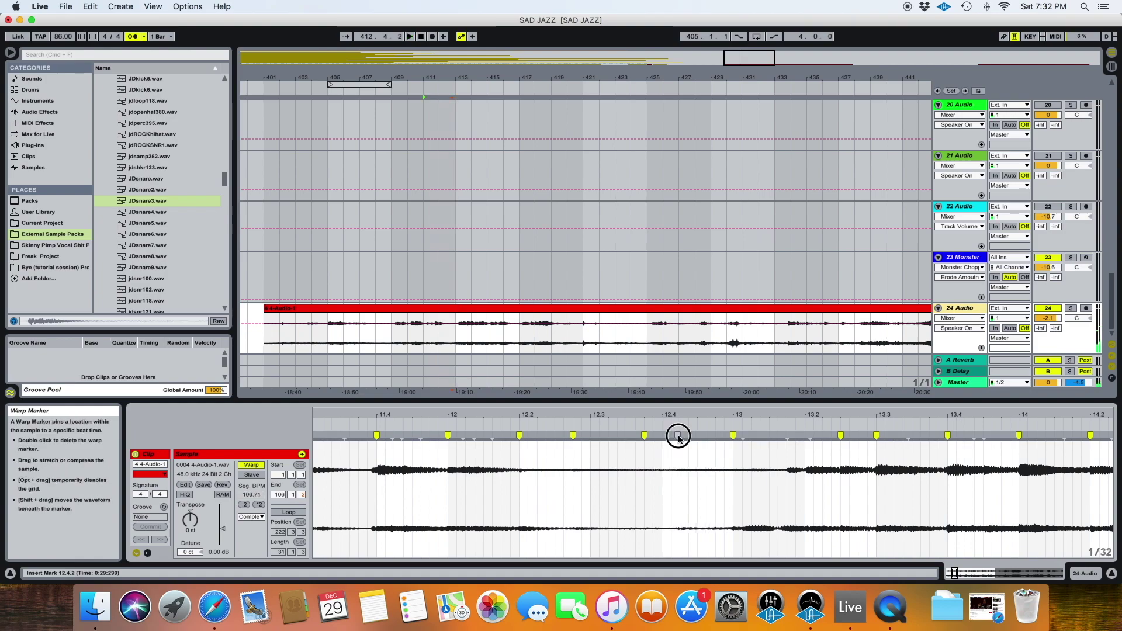
pyautogui.doubleClick(678, 436)
pyautogui.doubleClick(645, 436)
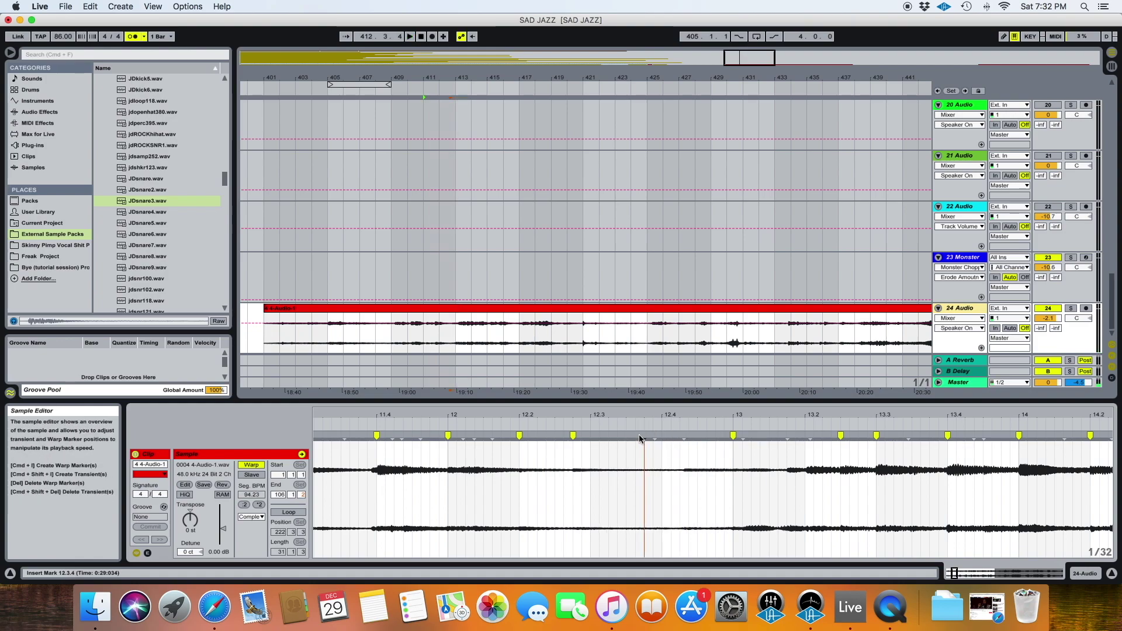
pyautogui.doubleClick(684, 438)
pyautogui.moveTo(684, 438); pyautogui.dragTo(696, 438)
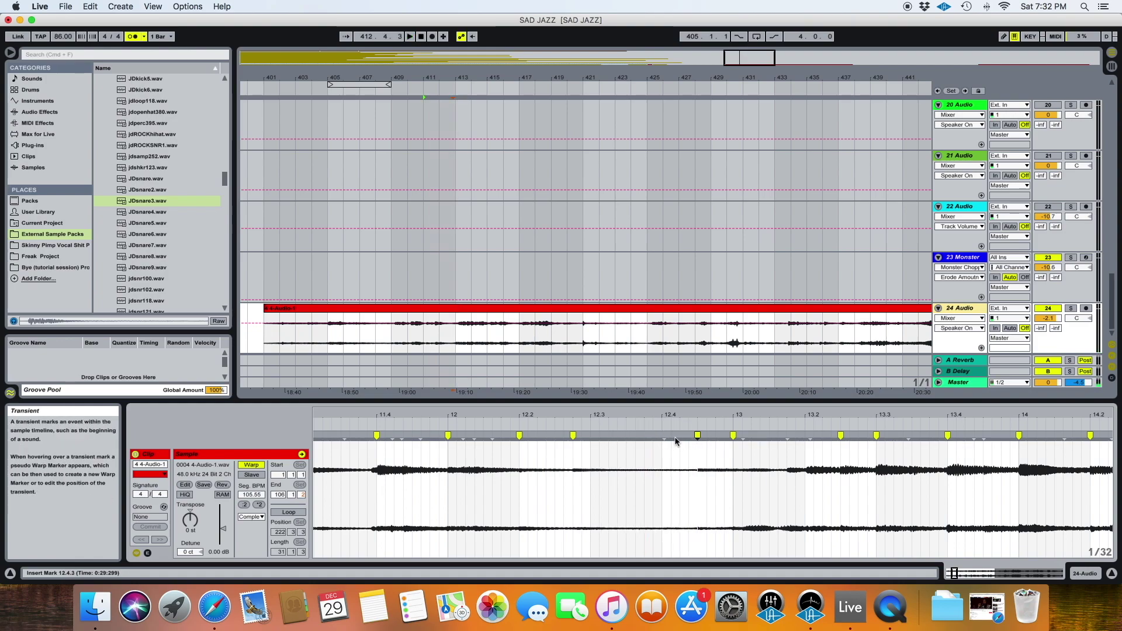
# Replace the warp marker just before 12.3, pin the transient to 12.3.1, and follow playback through to bar 15
pyautogui.doubleClick(571, 436)
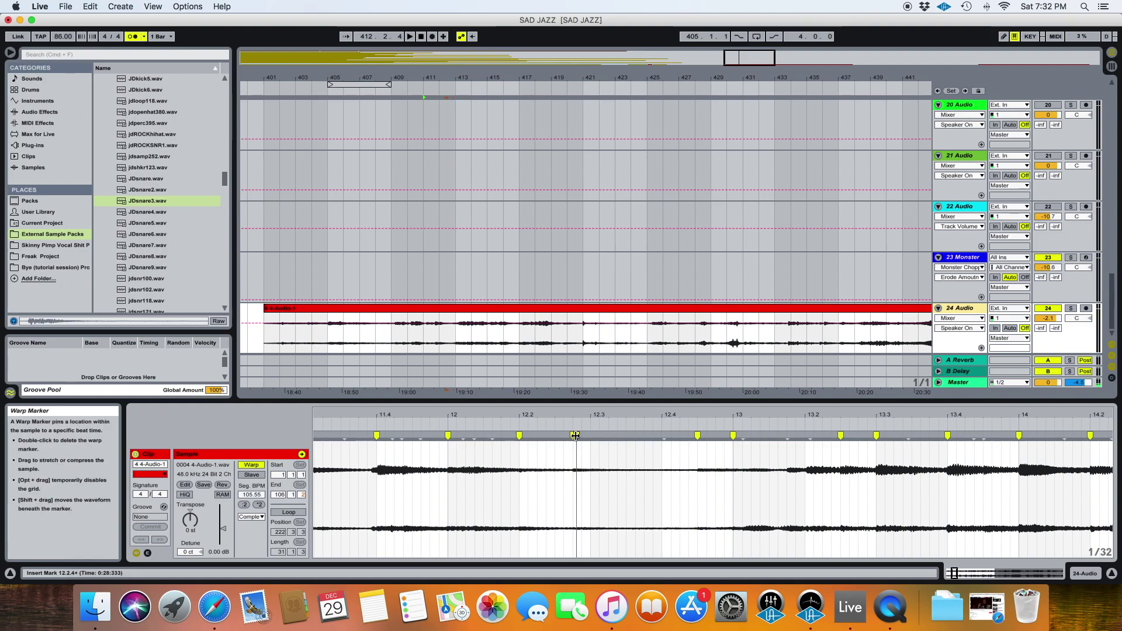
pyautogui.moveTo(574, 436); pyautogui.dragTo(589, 437)
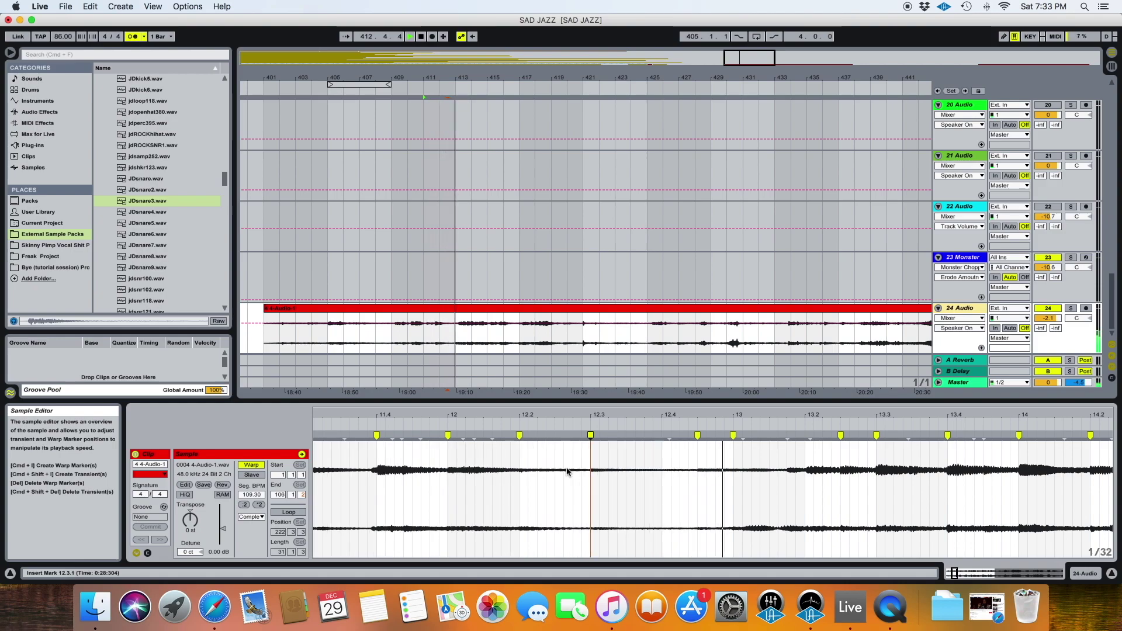
pyautogui.hscroll(5, 563, 480)
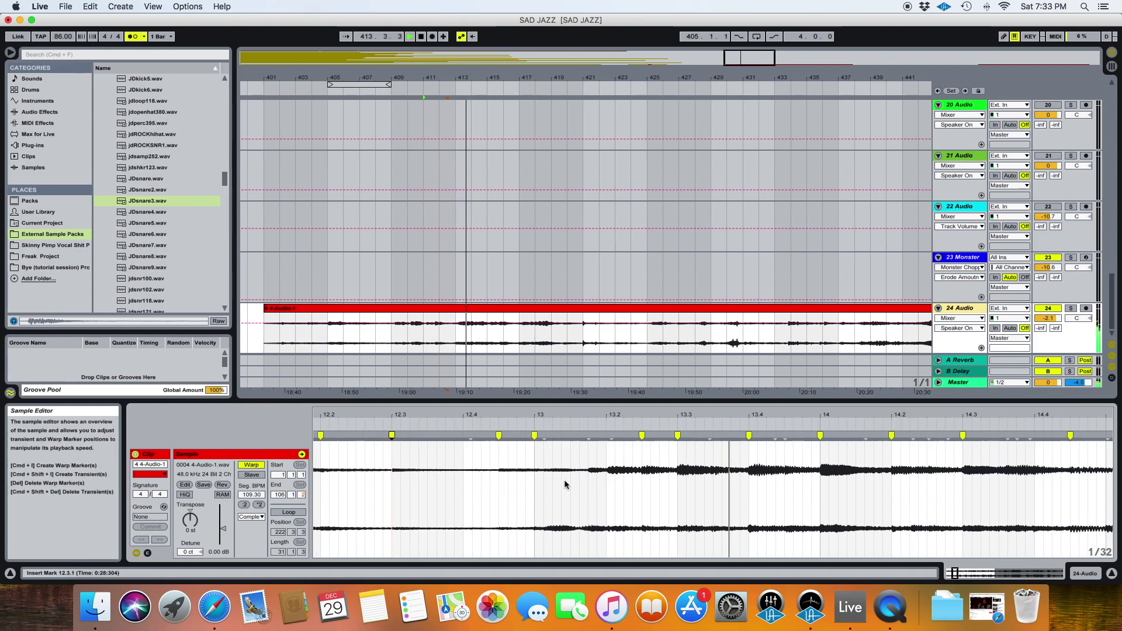
pyautogui.hscroll(5, 565, 484)
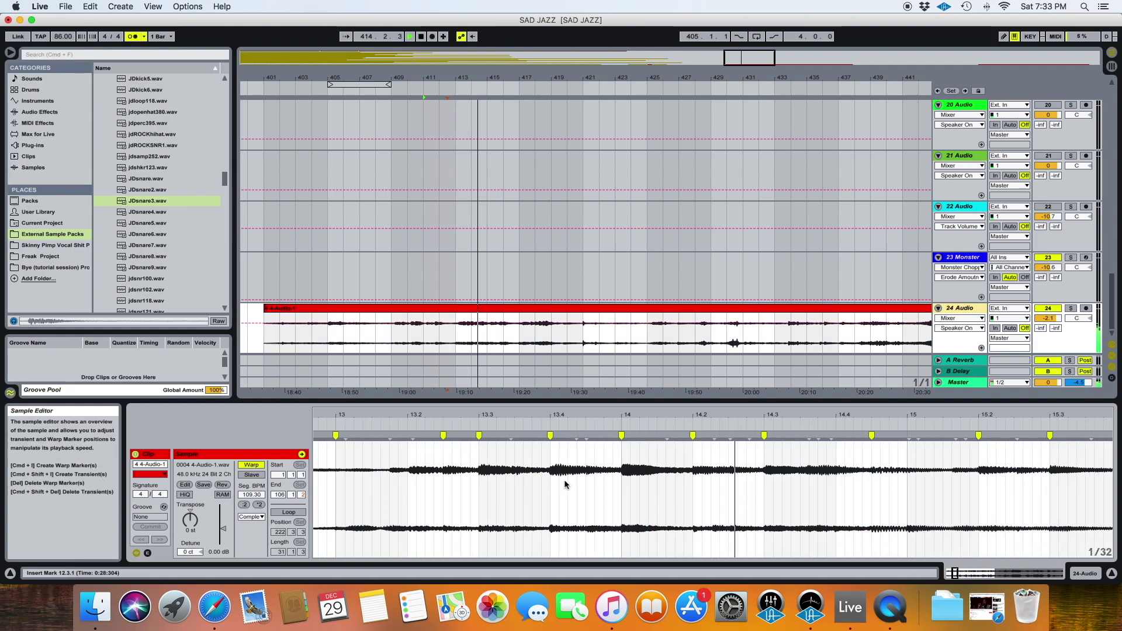
pyautogui.hscroll(2, 564, 484)
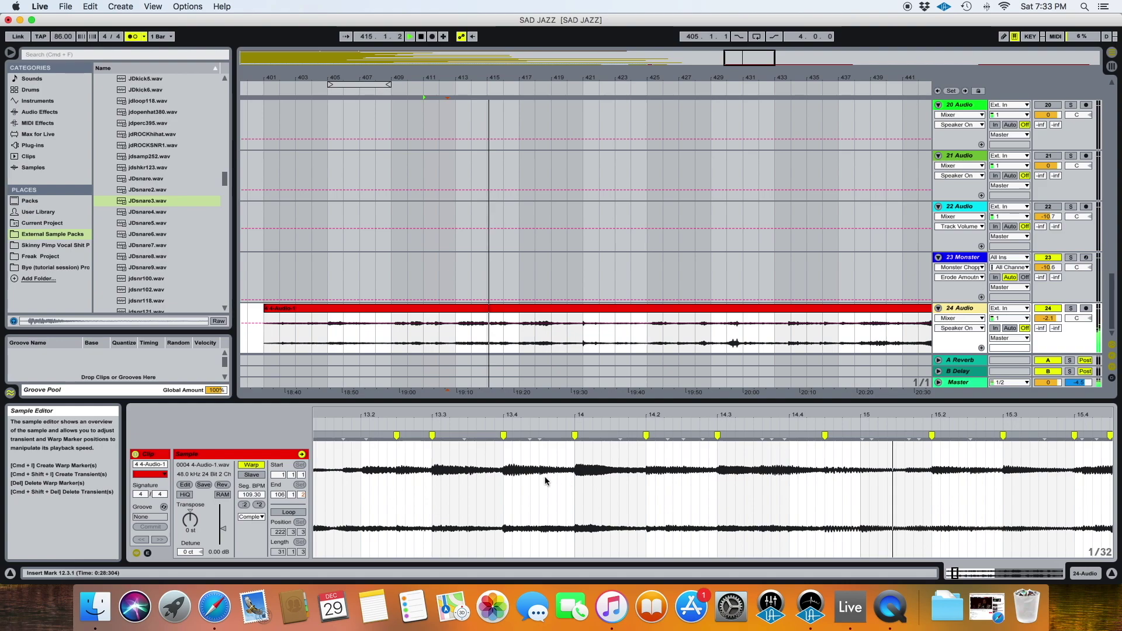
# Replay from bar 411, adding a warp marker at 18.2 and pulling the transient just past 21.4 back to 21.4.1
pyautogui.click(423, 331)
pyautogui.hscroll(-10, 547, 448)
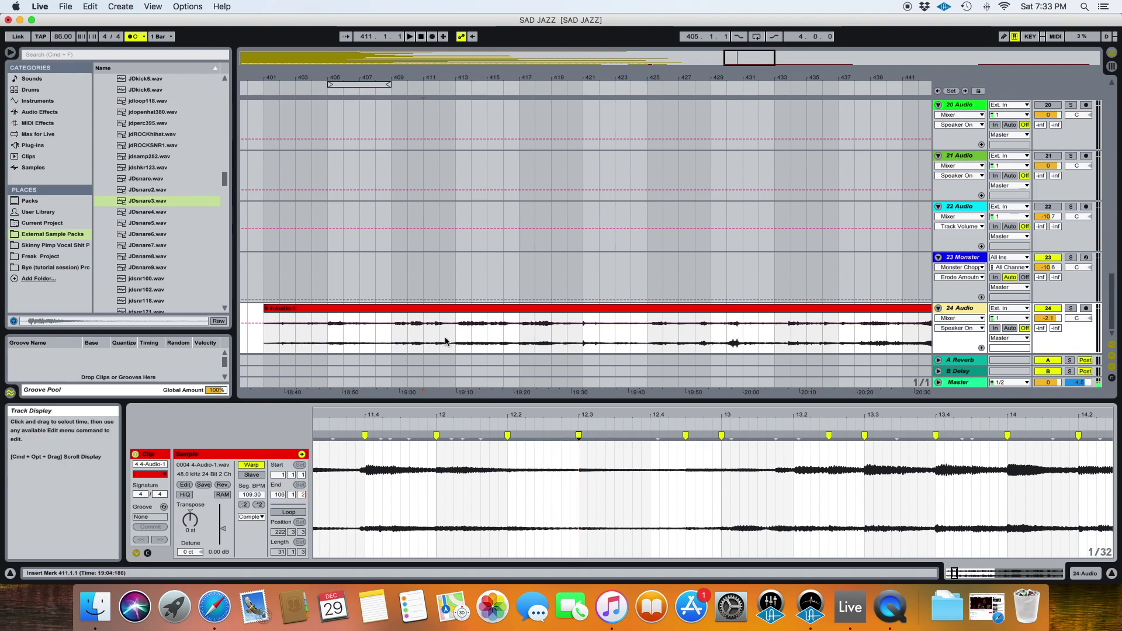
pyautogui.press('space')
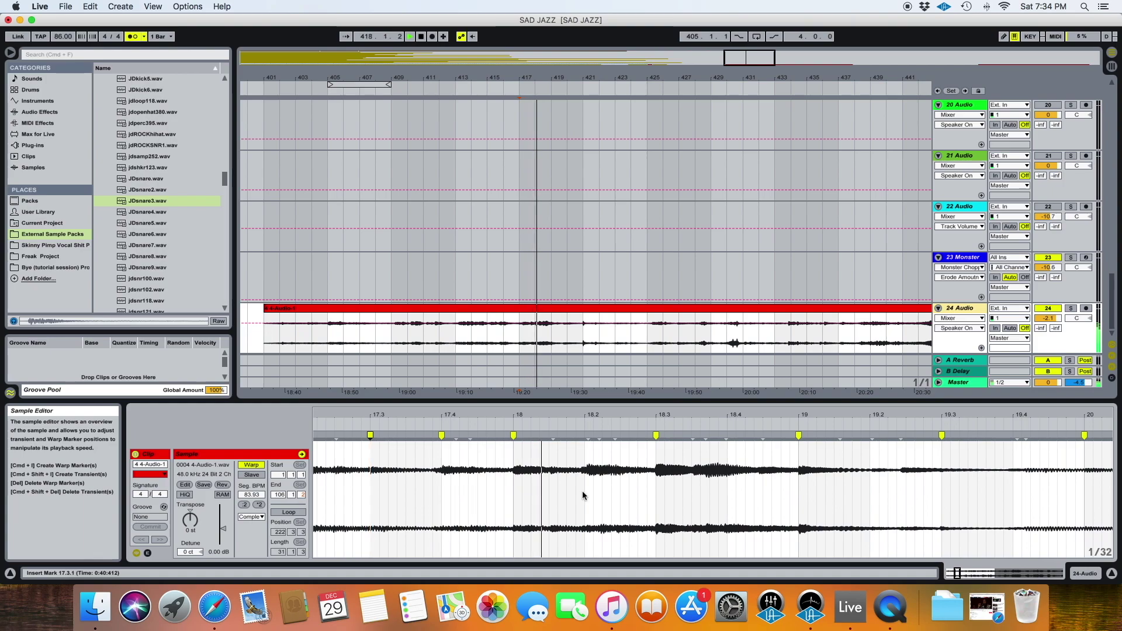
pyautogui.doubleClick(585, 435)
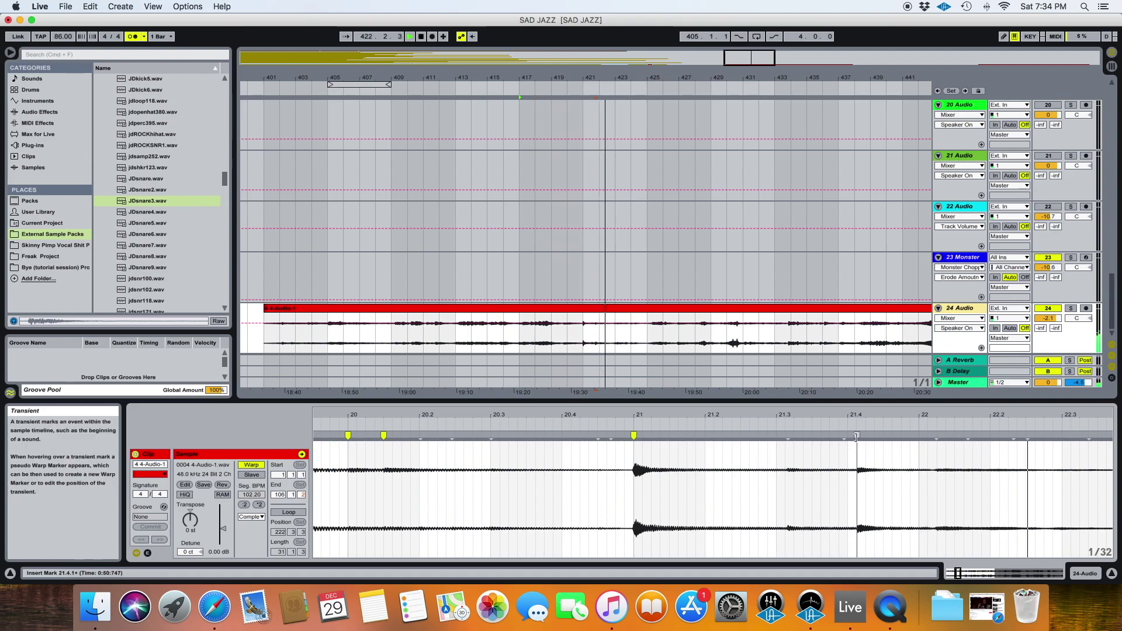
pyautogui.moveTo(859, 439); pyautogui.dragTo(848, 440)
# Split the audio clip on track 24 at bar 423 and delete everything after it
pyautogui.hscroll(-5, 590, 315)
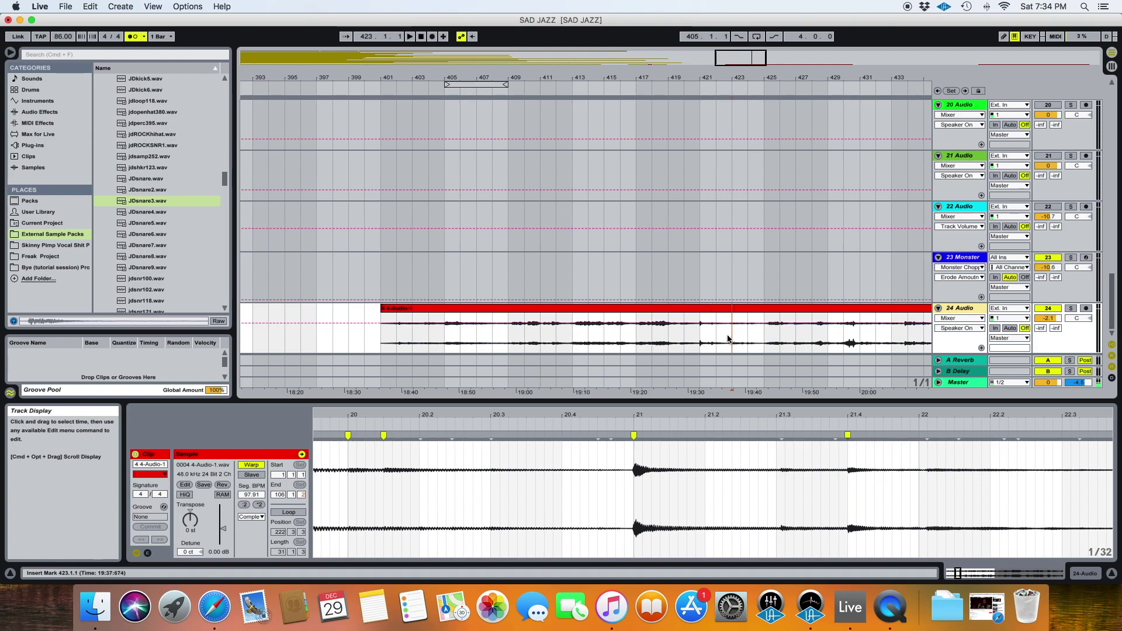
pyautogui.click(746, 308)
pyautogui.press('Delete')
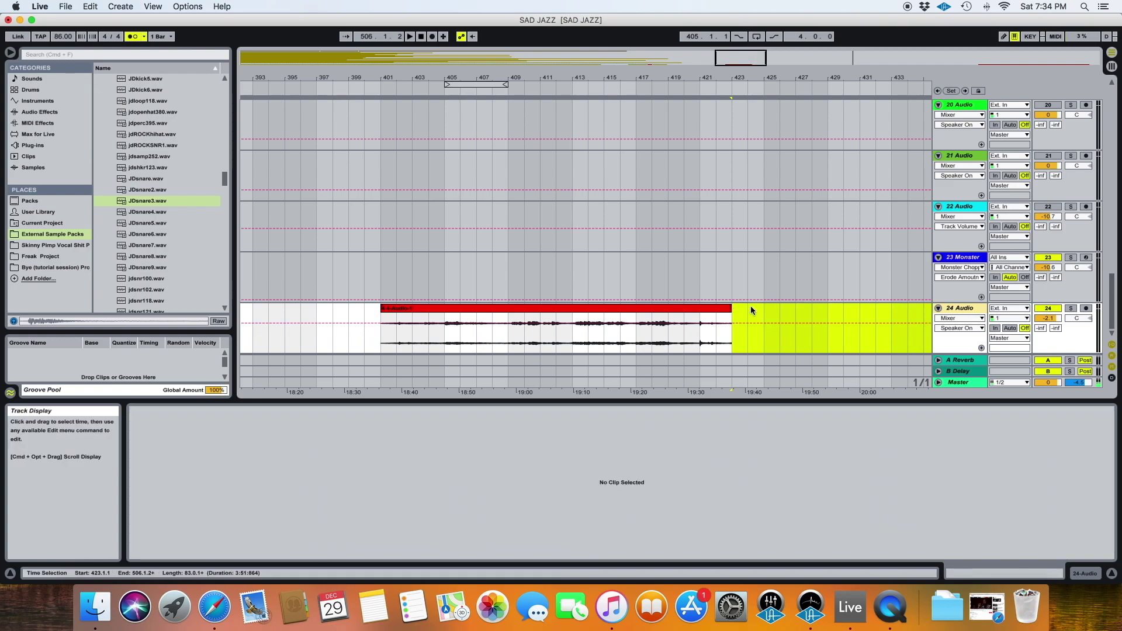
# Play the trimmed clip from bar 404 while examining its warp markers from bar 21 back to the unwarped opening
pyautogui.hscroll(-2, 672, 313)
pyautogui.click(478, 332)
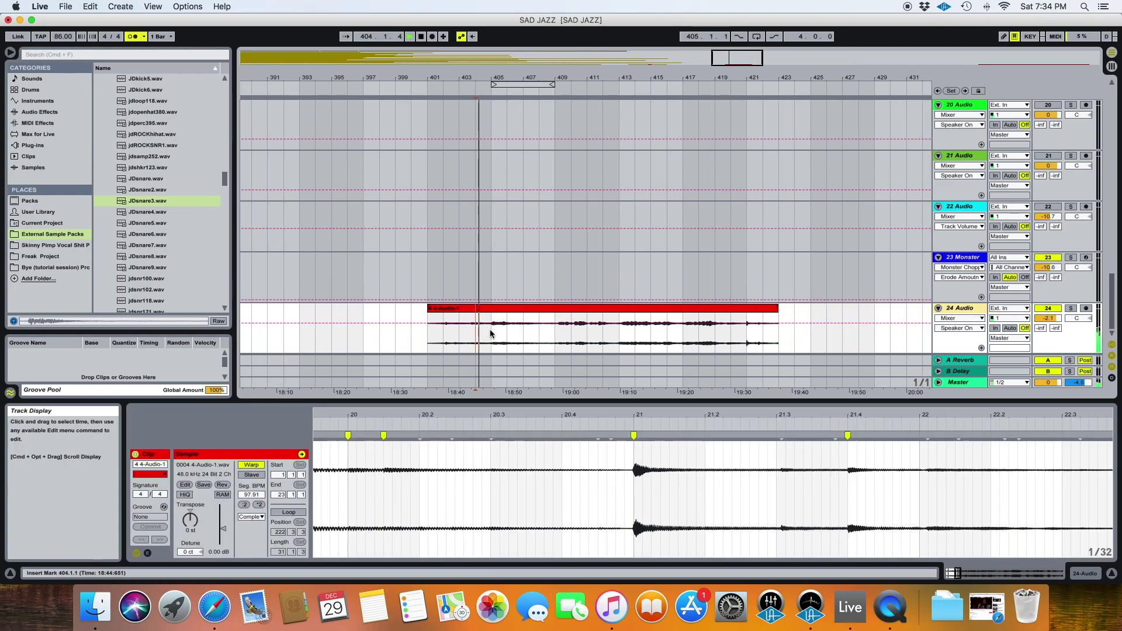
pyautogui.hscroll(2, 483, 334)
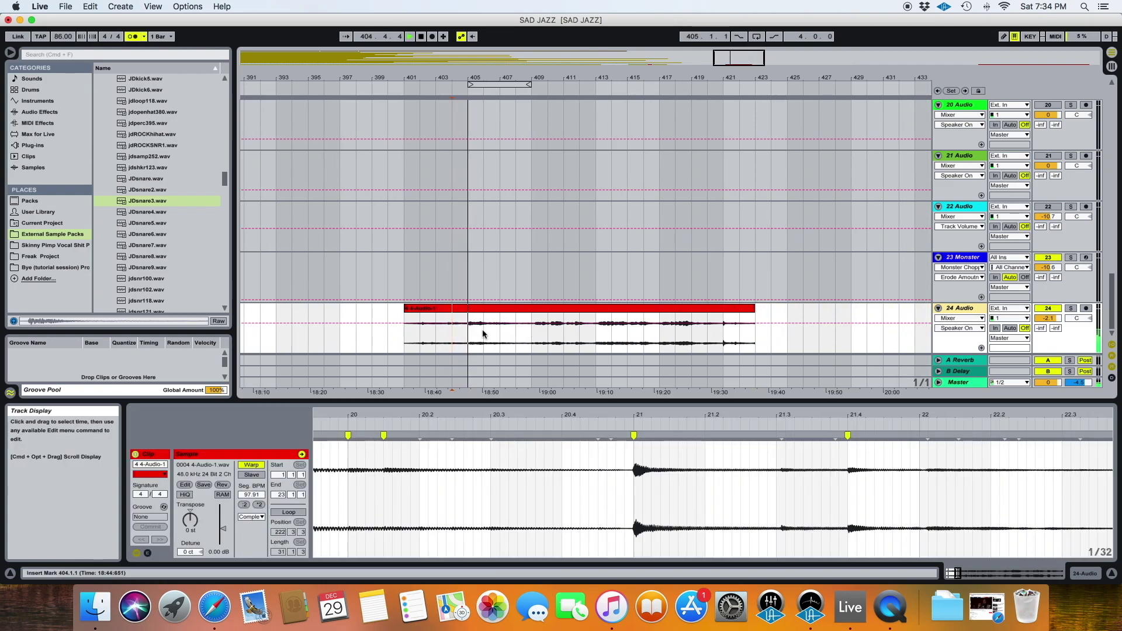
pyautogui.hscroll(-20, 536, 479)
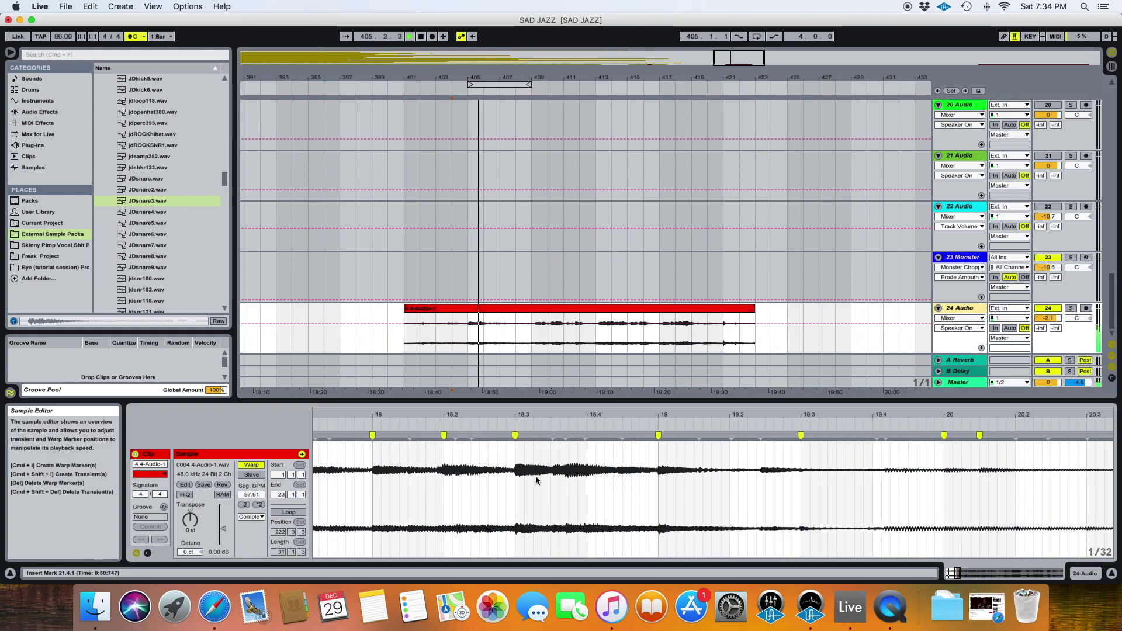
pyautogui.hscroll(-15, 532, 472)
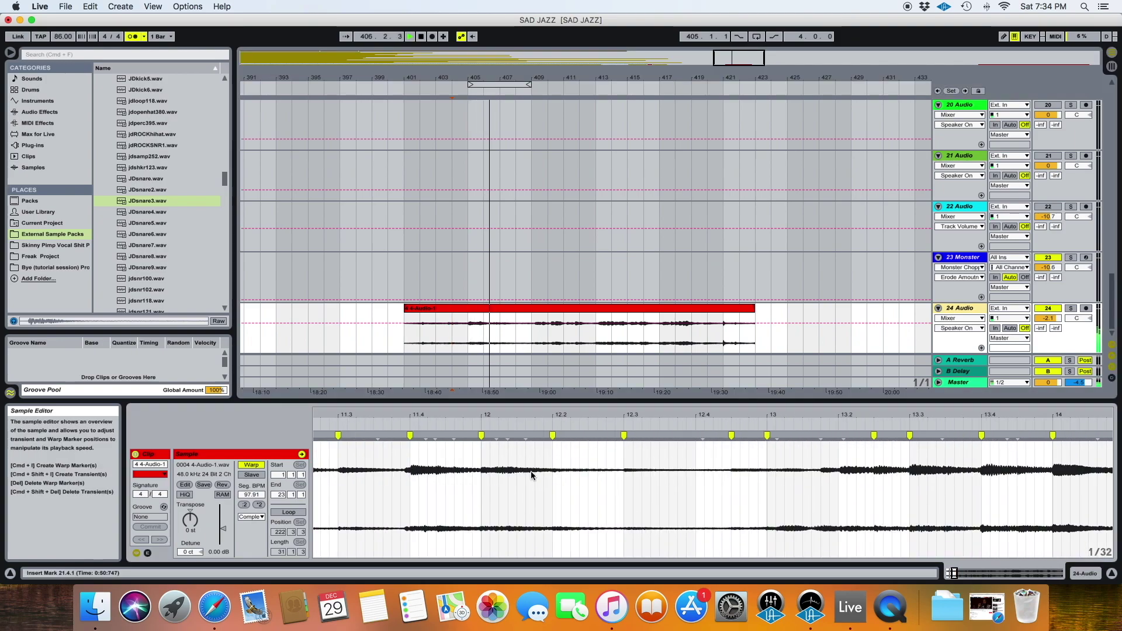
pyautogui.hscroll(-8, 531, 471)
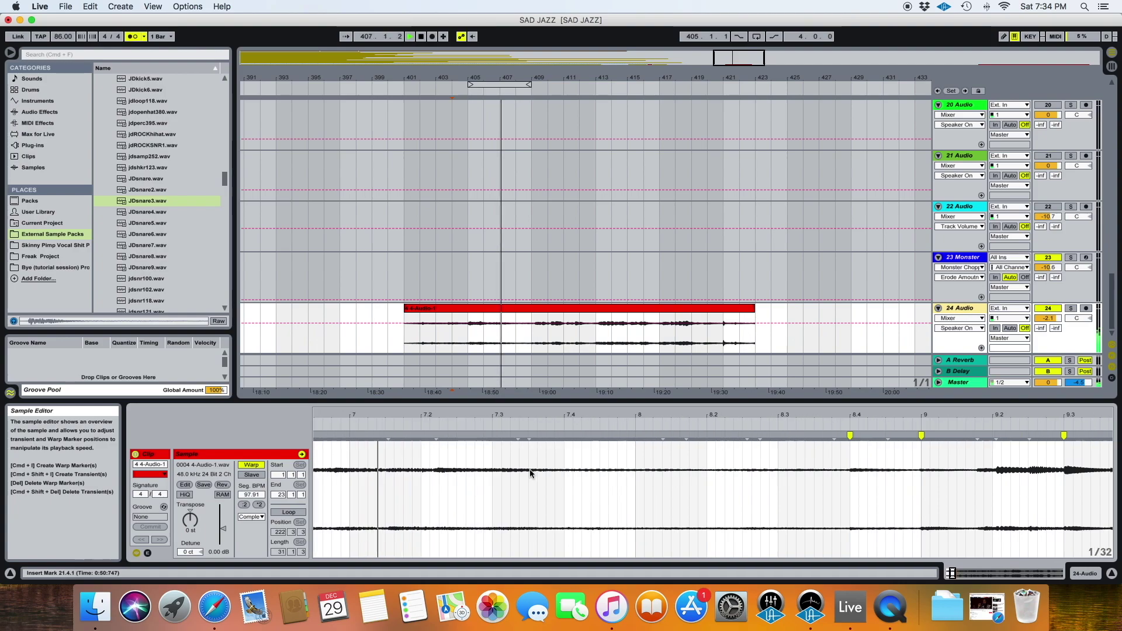
pyautogui.moveTo(528, 412); pyautogui.dragTo(528, 386)
pyautogui.hscroll(2, 501, 438)
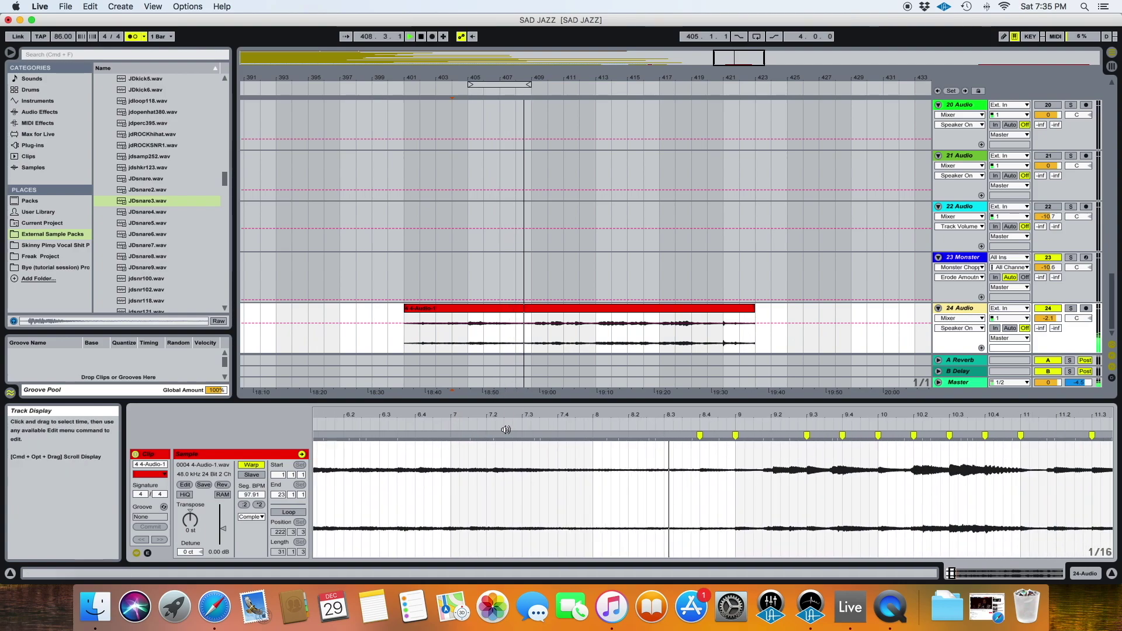
# Split the clip at bar 409 and recolour the second part salmon
pyautogui.click(532, 333)
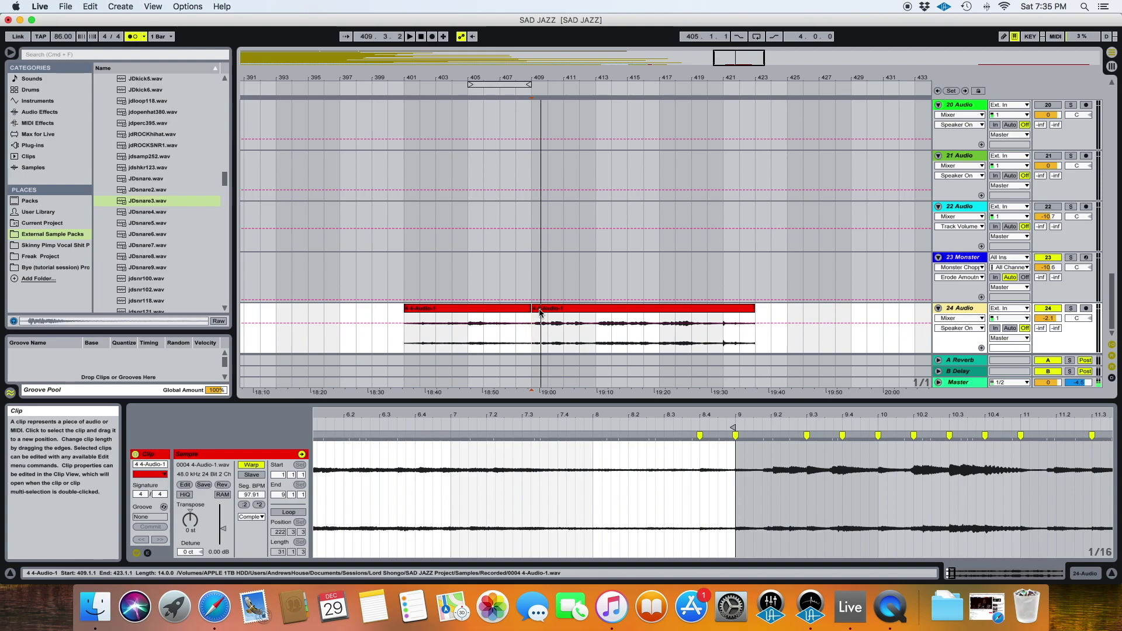
pyautogui.click(538, 311)
pyautogui.rightClick(539, 313)
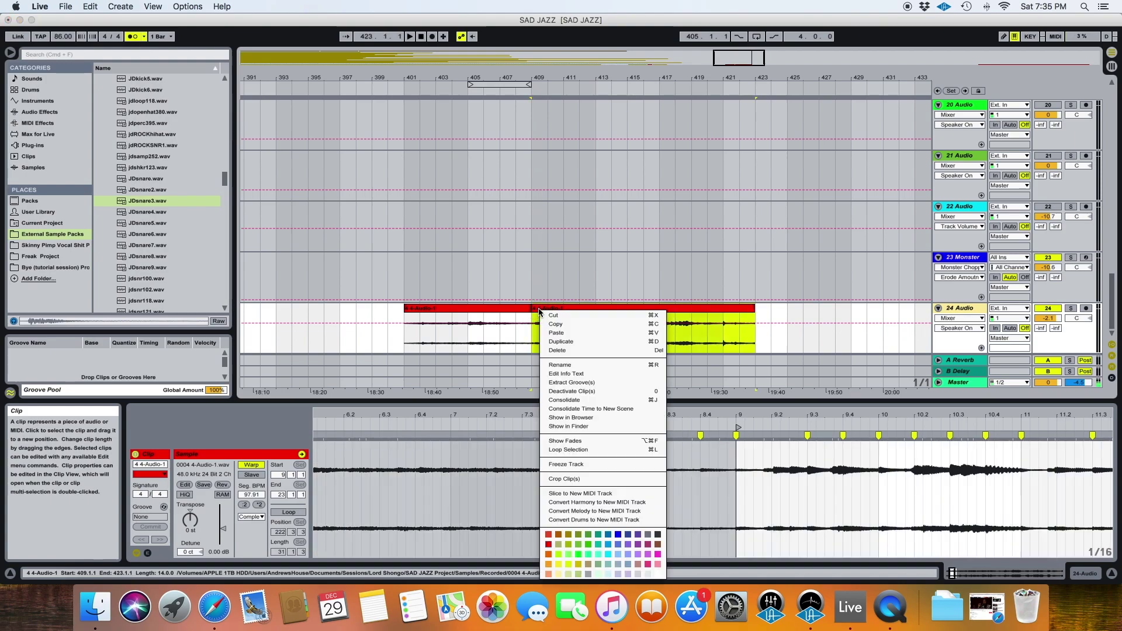
pyautogui.click(549, 536)
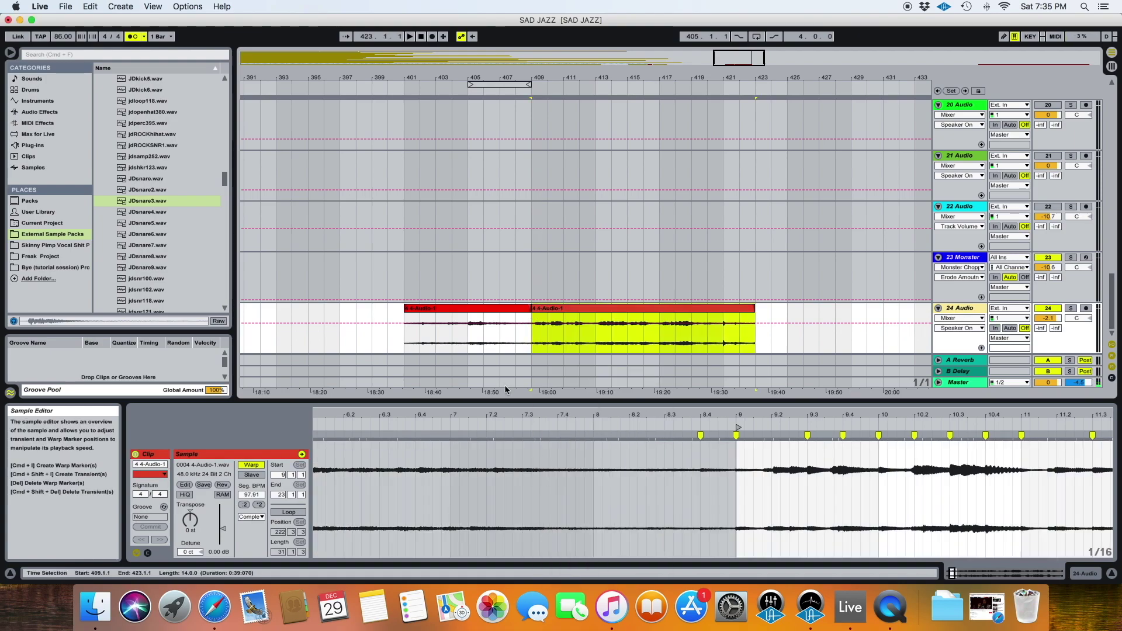
pyautogui.rightClick(550, 312)
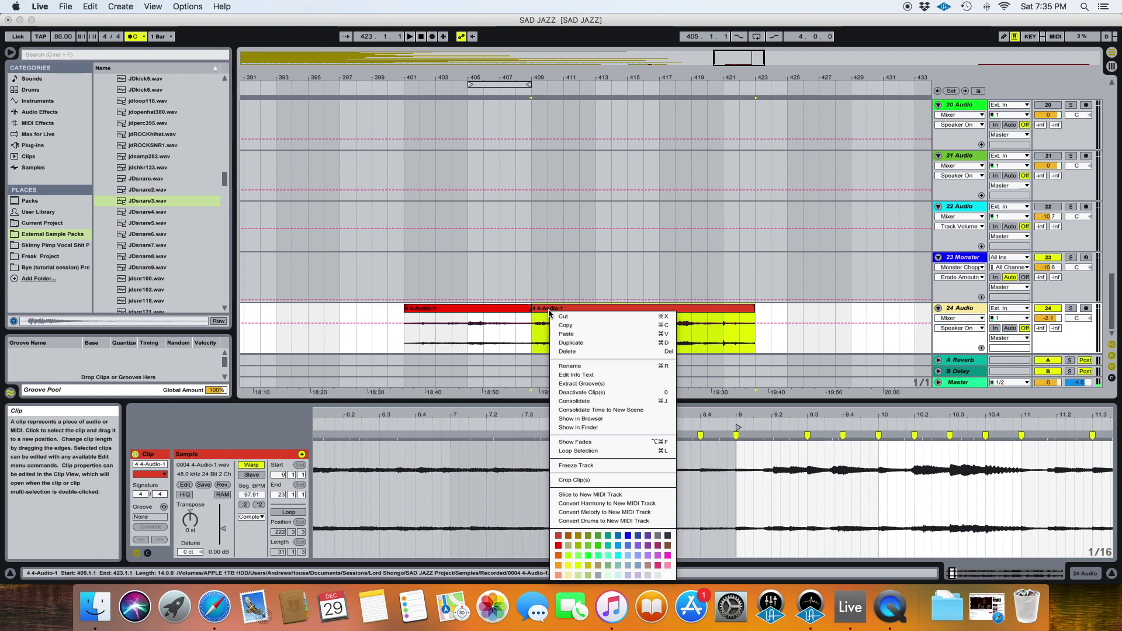
pyautogui.click(557, 575)
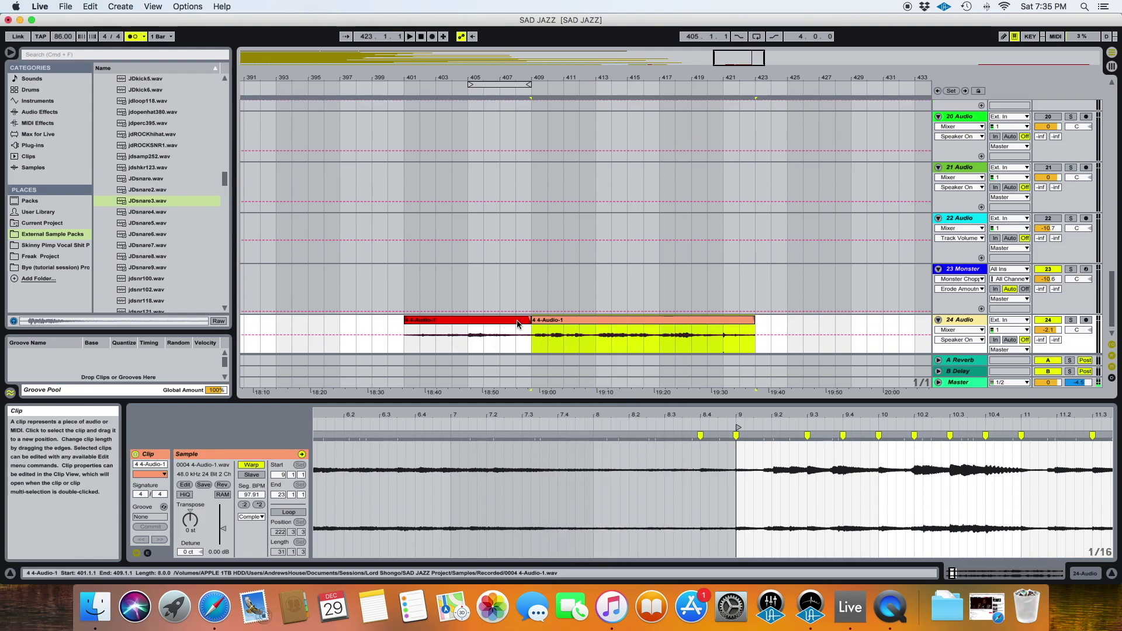
# Compare the two clip sections by selecting bars 409 to 423 and bars 401 to 409 and playing from each
pyautogui.click(513, 320)
pyautogui.hscroll(2, 427, 342)
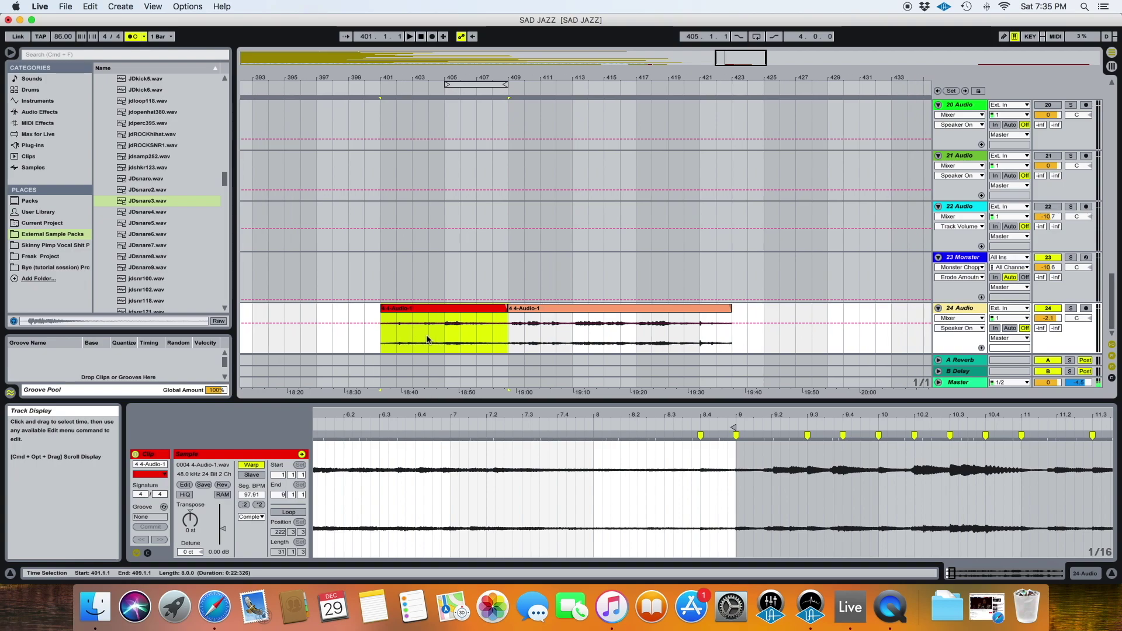
pyautogui.moveTo(386, 340); pyautogui.dragTo(731, 325)
pyautogui.moveTo(506, 342); pyautogui.dragTo(730, 340)
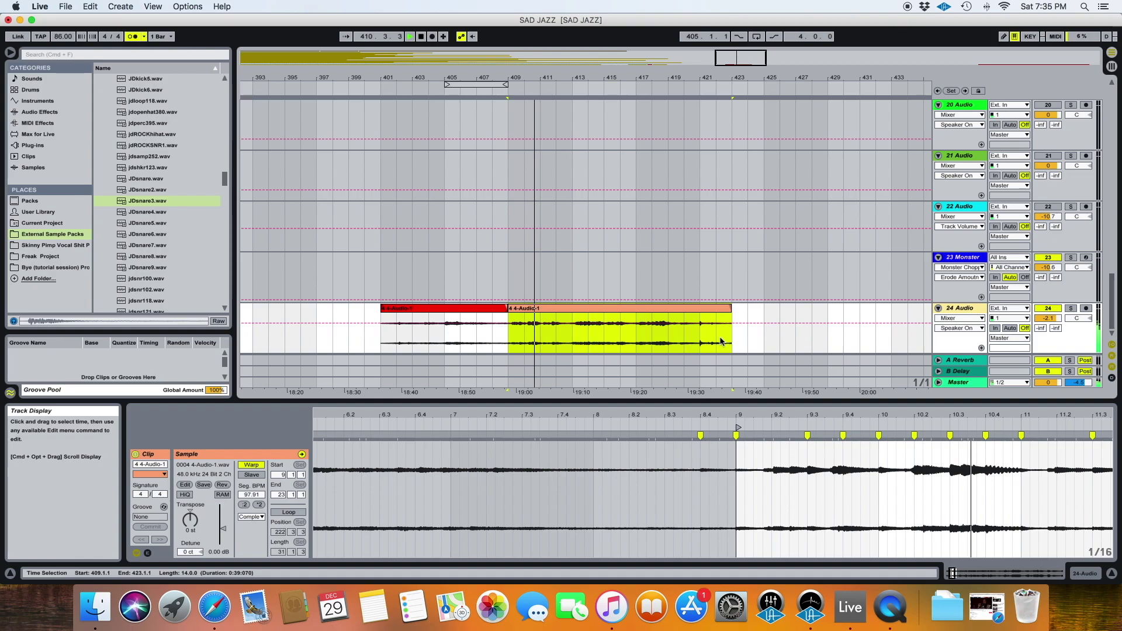
pyautogui.click(462, 310)
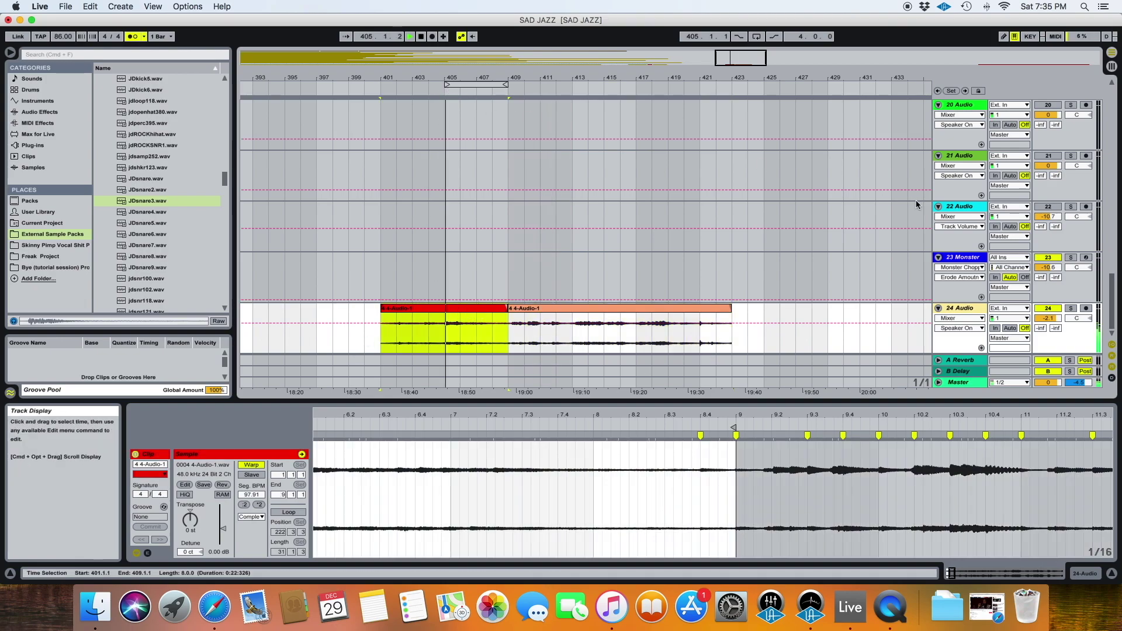
pyautogui.click(445, 90)
# Arm the 23 Monster track for recording and select the salmon clip spanning bars 409 to 423
pyautogui.click(1086, 258)
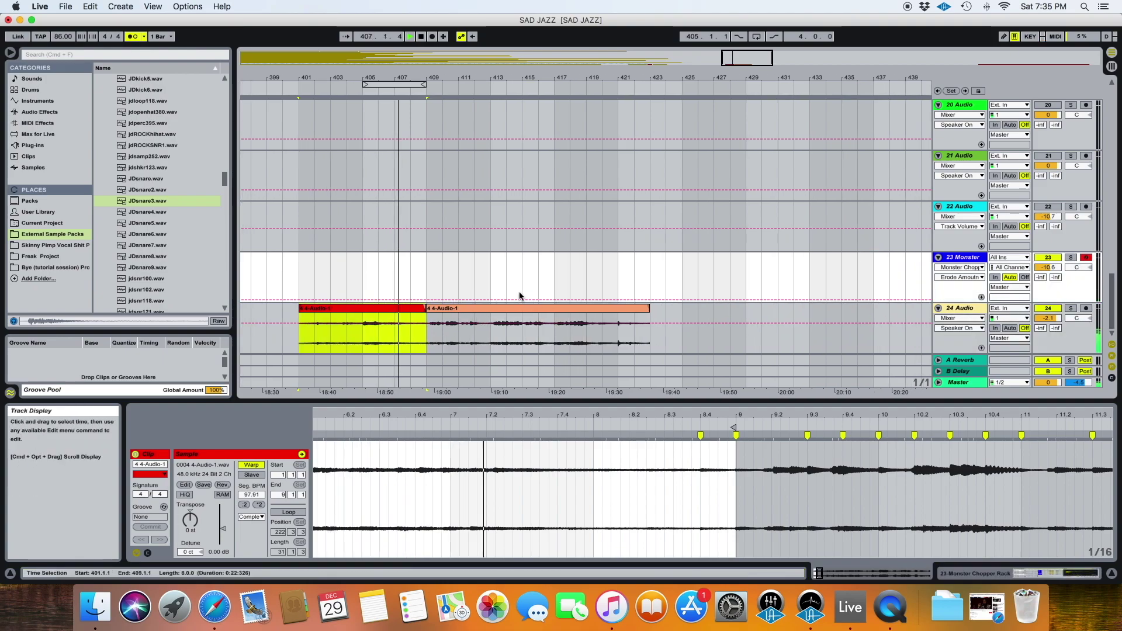
pyautogui.click(429, 311)
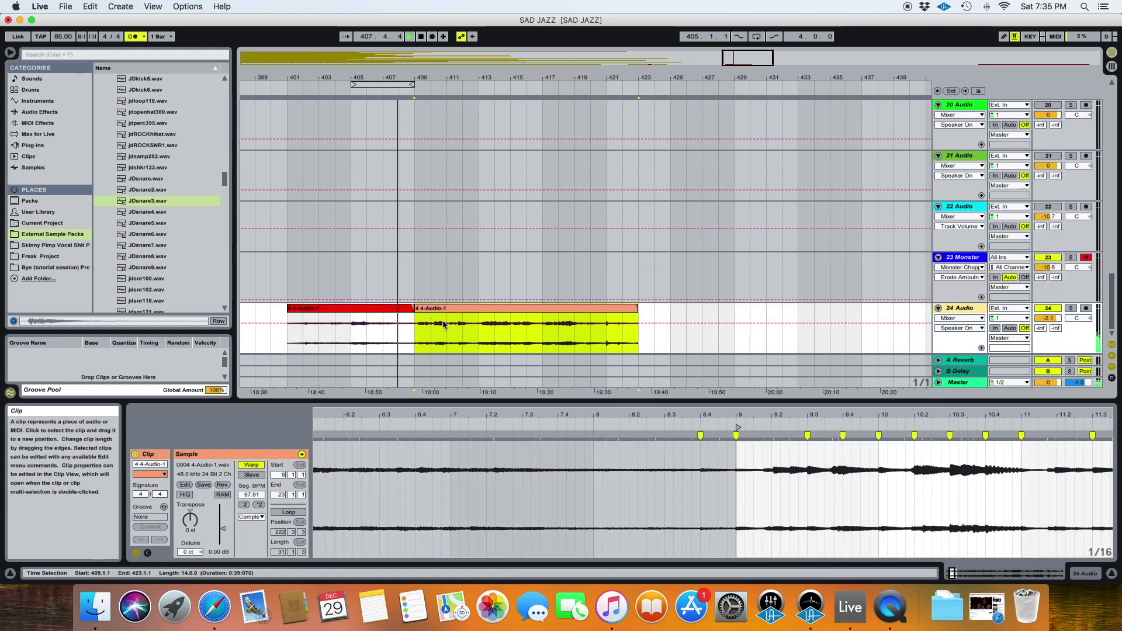